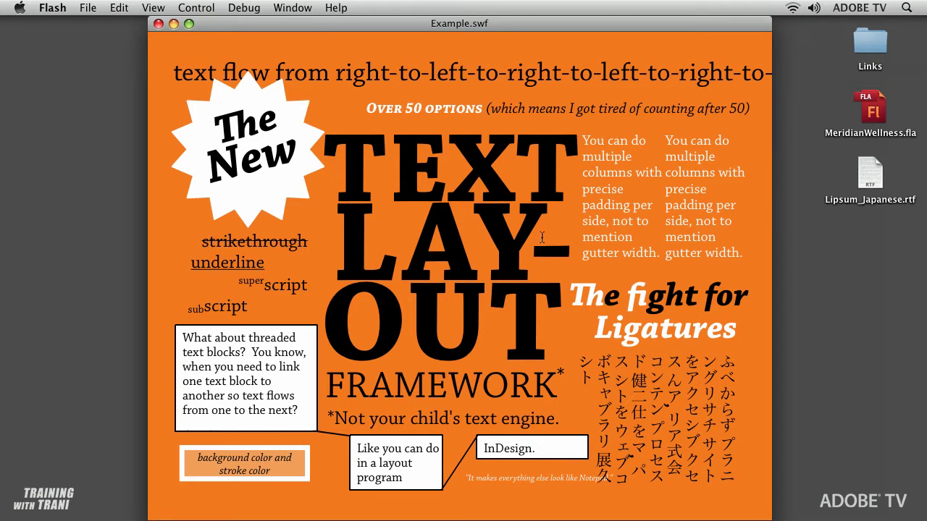
Close the Example.swf preview, open MeridianWellness.fla, and return to Scene 1
click(159, 23)
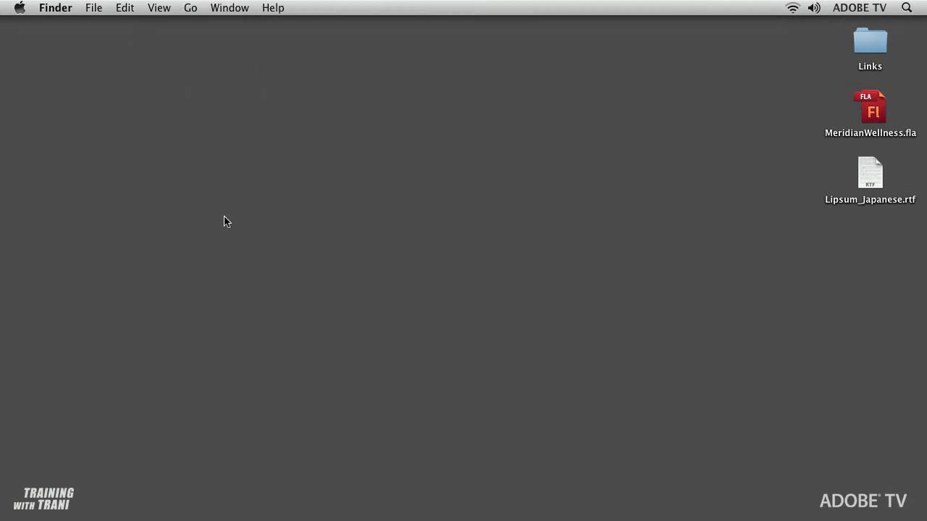
double_click(877, 117)
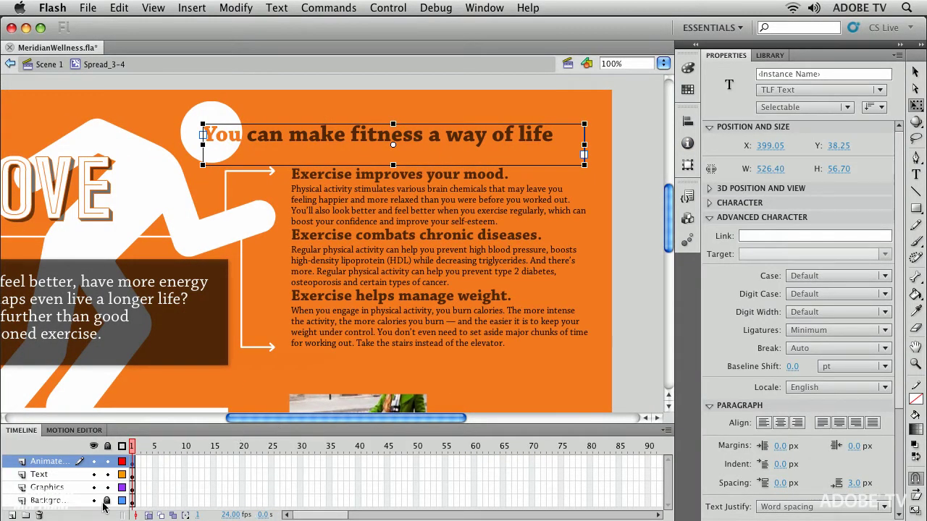
click(10, 64)
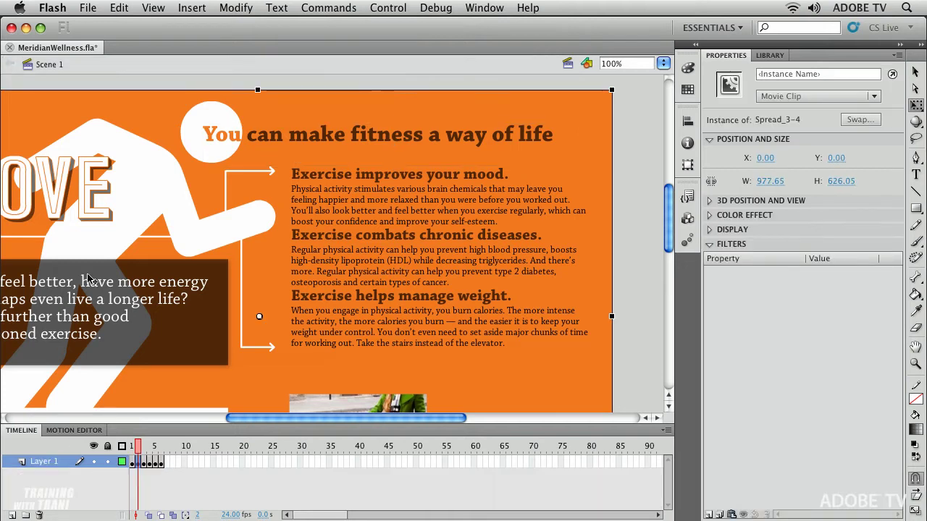
Step through timeline frames 1 to 3 and enter the EAT spread symbol for editing
click(133, 460)
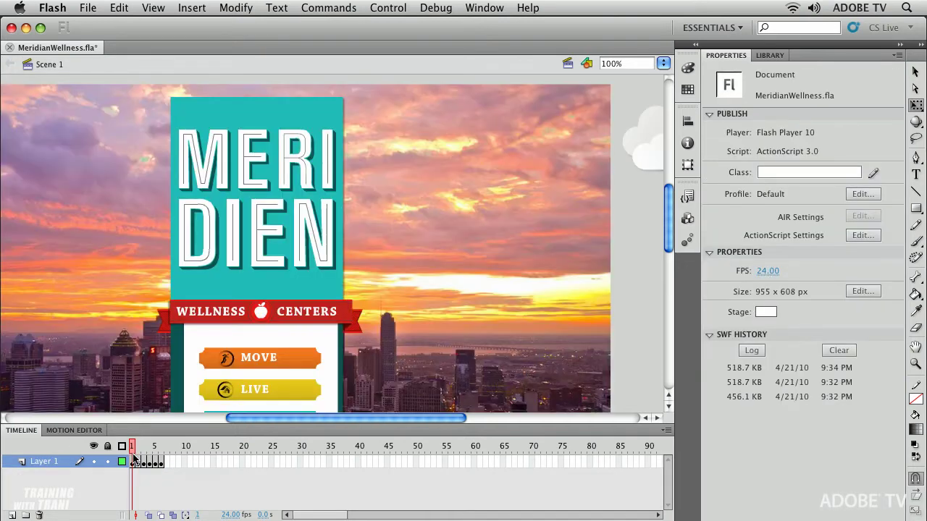
drag(247, 419, 215, 420)
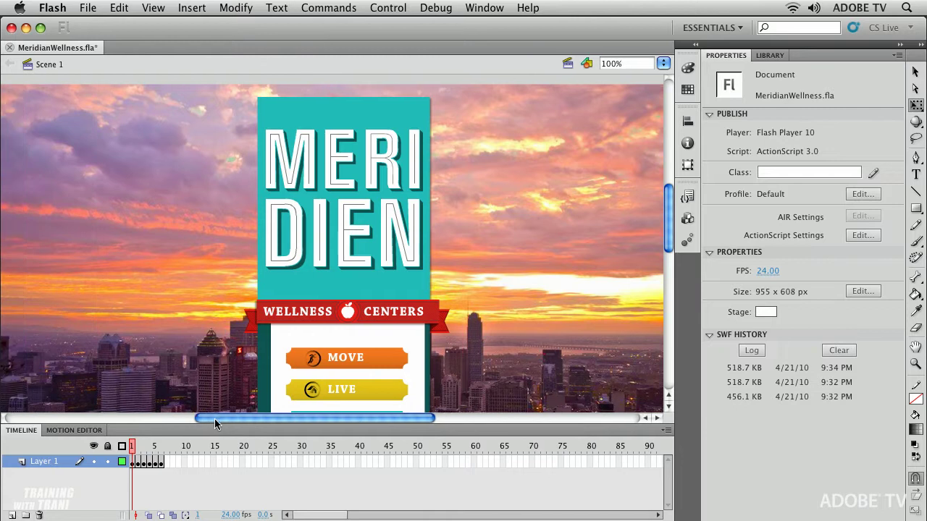
click(138, 463)
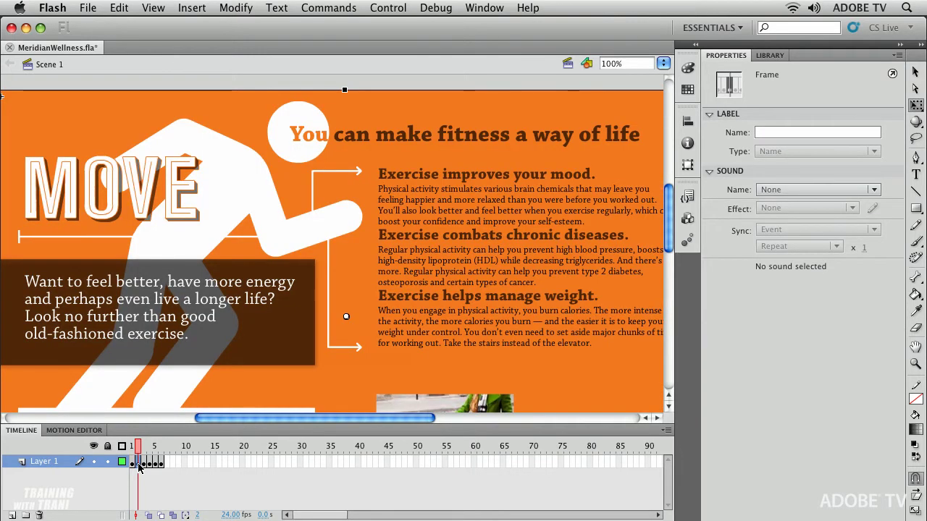
click(144, 463)
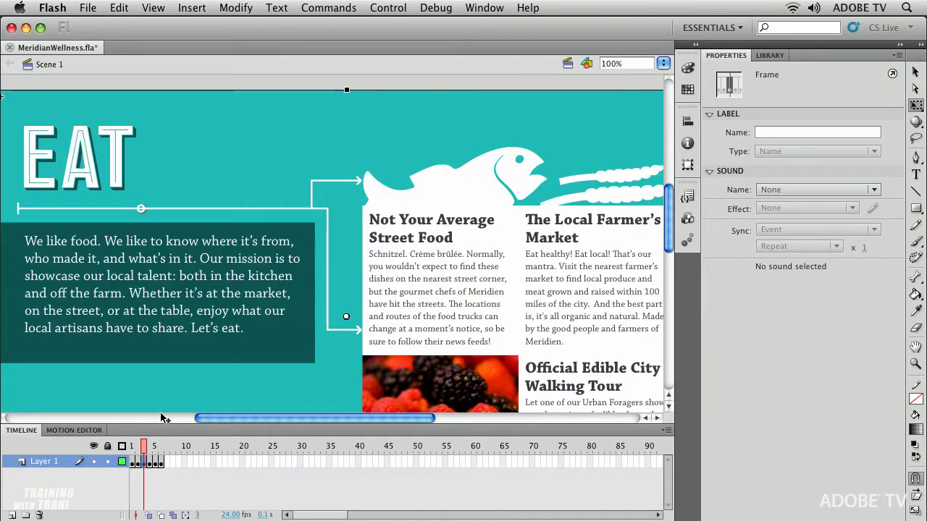
double_click(533, 288)
Switch between Scene 1 and the EAT spread symbol, ending back inside the symbol
drag(314, 414, 358, 422)
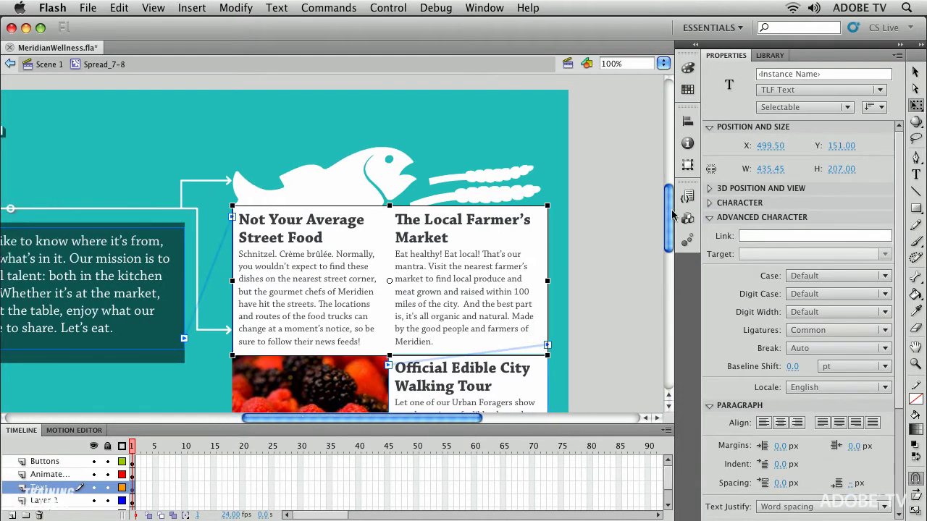
drag(672, 216, 666, 229)
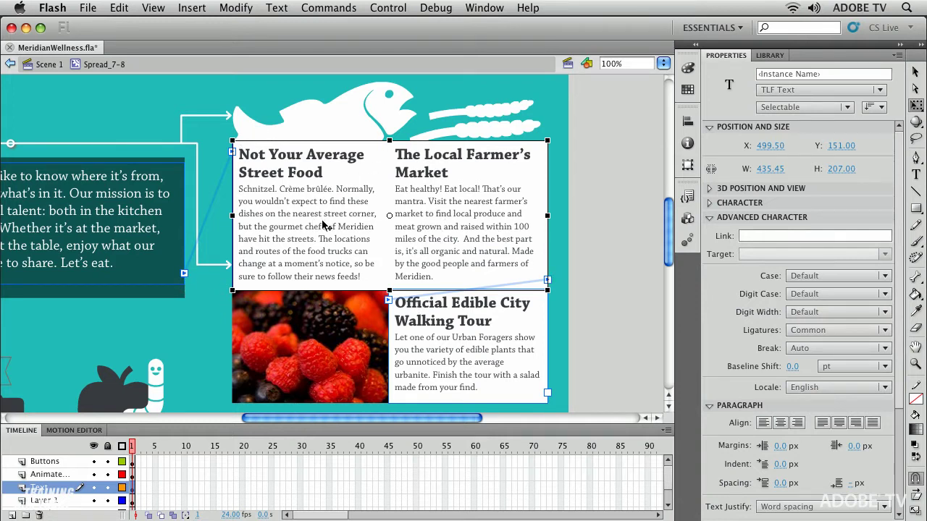
key(super+e)
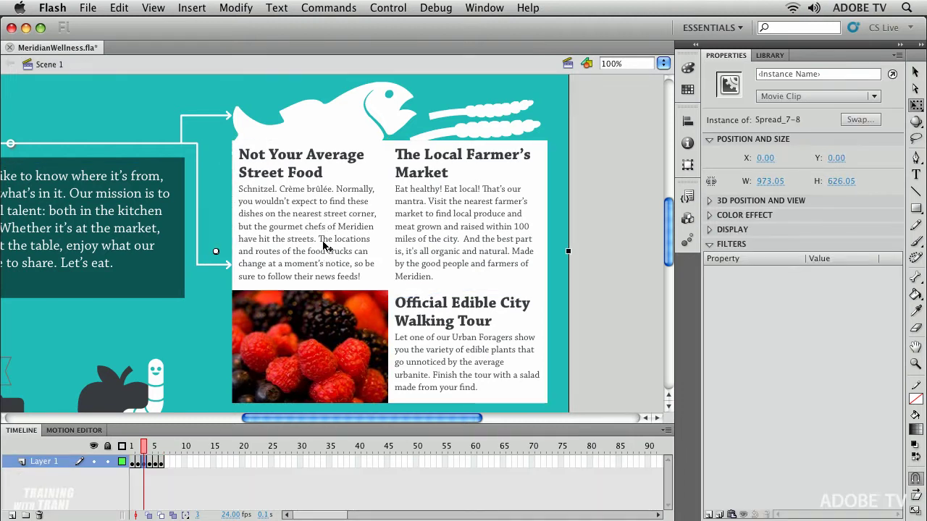
double_click(323, 247)
key(super+e)
double_click(425, 340)
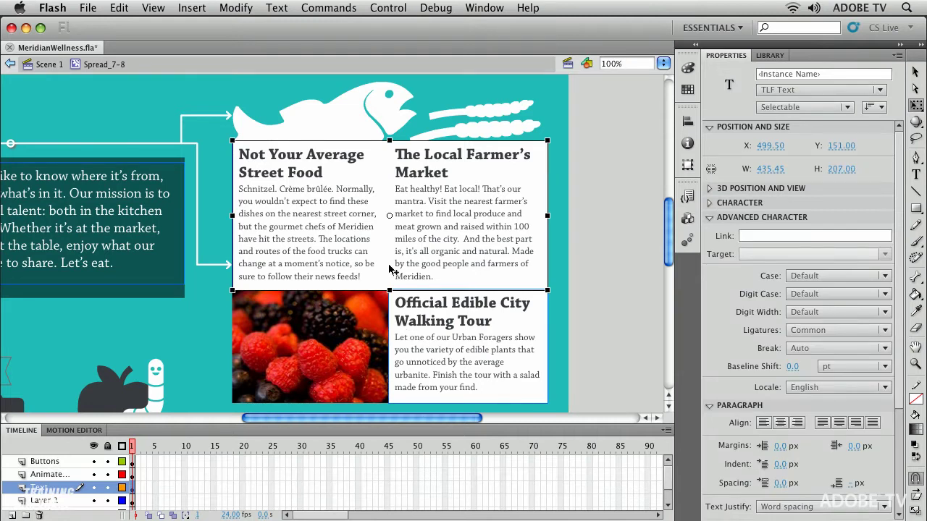
Delete the end of the Farmer's Market paragraph and push the Official Edible City heading down
click(914, 73)
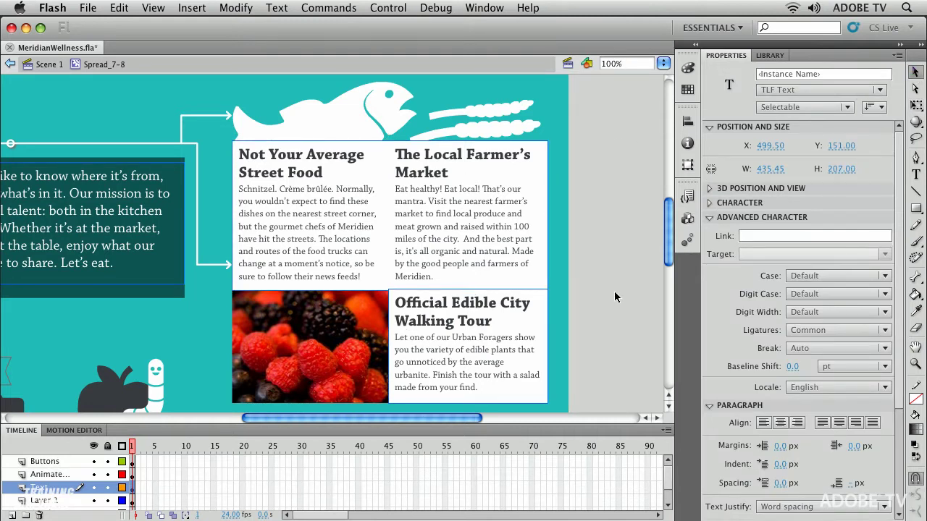
double_click(462, 341)
click(475, 387)
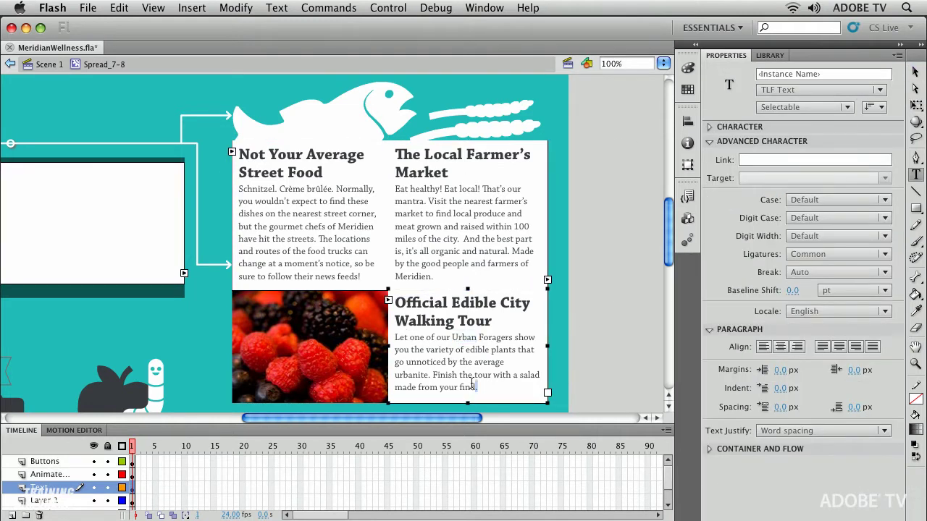
drag(472, 385, 438, 323)
drag(434, 279, 426, 226)
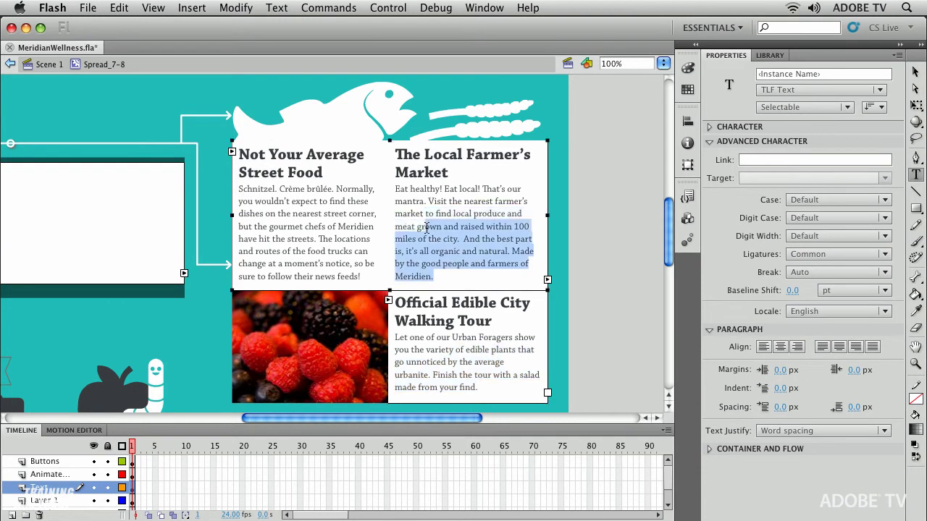
key(BackSpace)
key(Return)
key(Return)
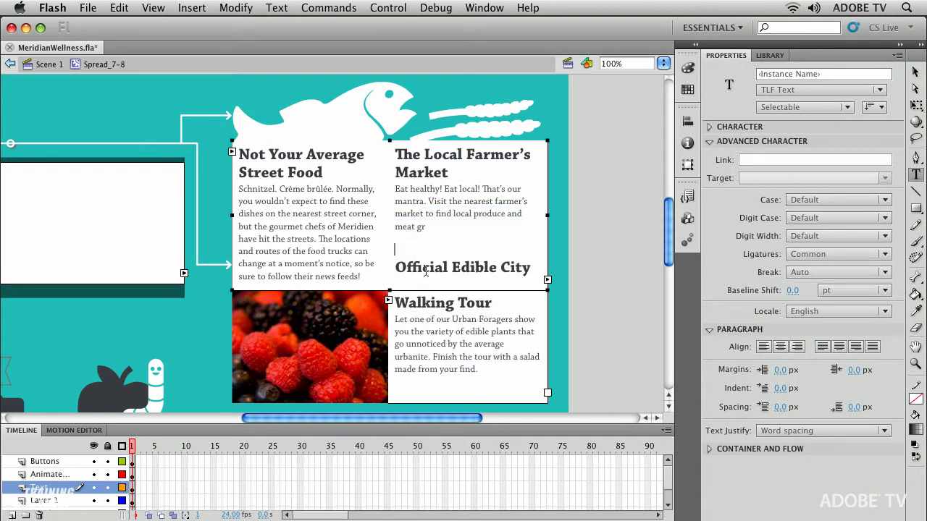
click(10, 64)
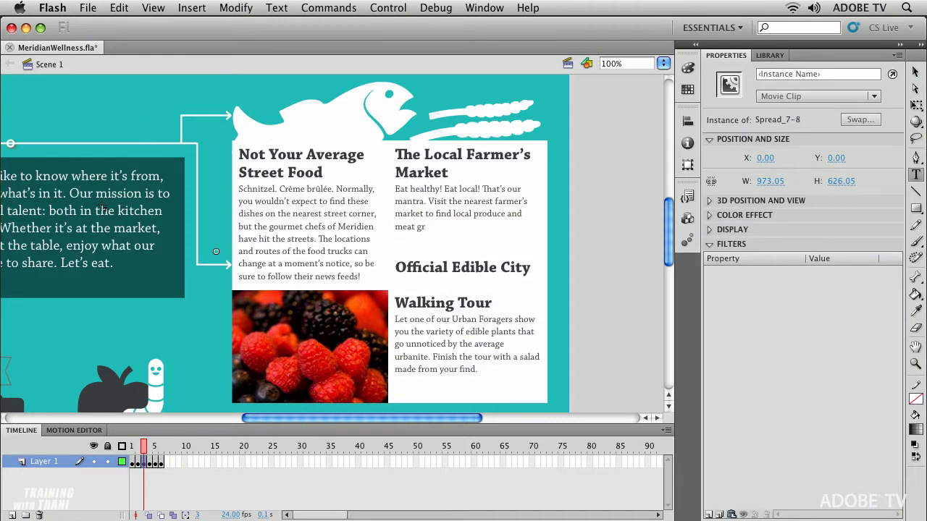
click(137, 462)
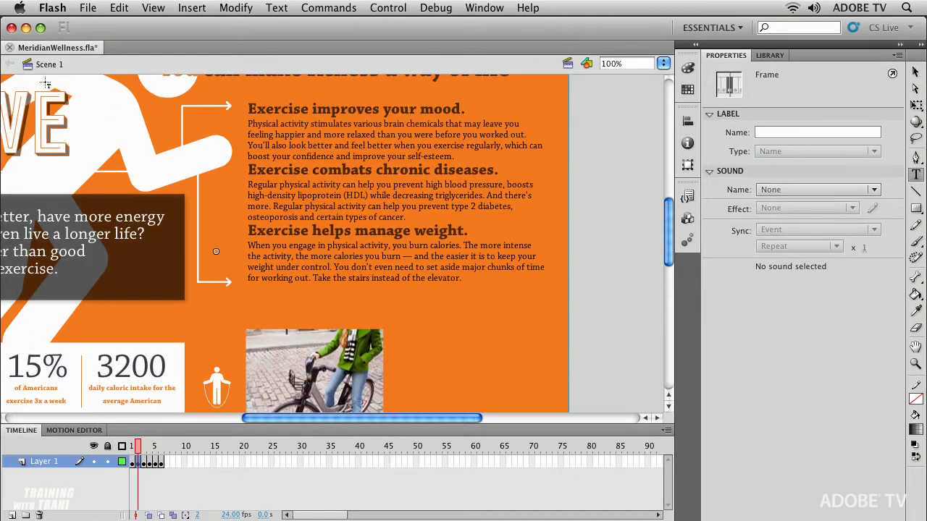
In the Spread_3-4 symbol, convert the exercise text block from Classic Text to TLF Text
click(915, 73)
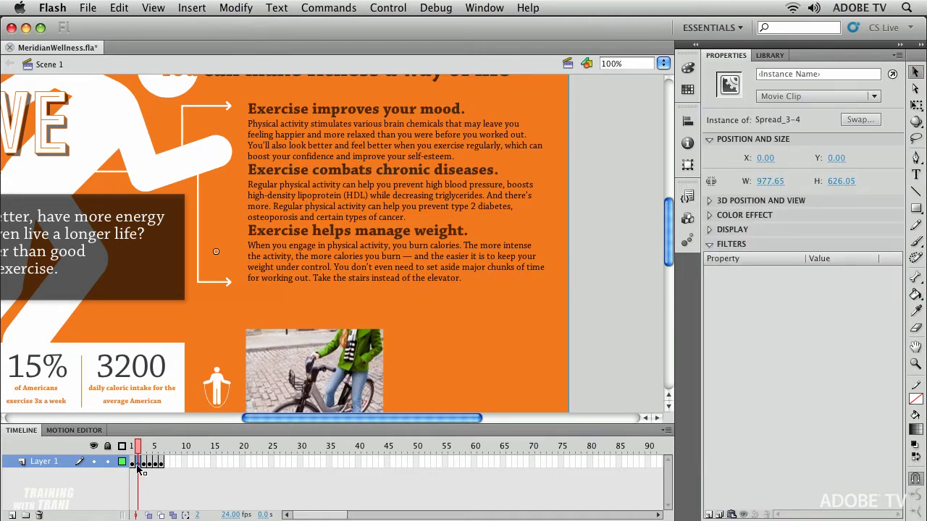
double_click(389, 234)
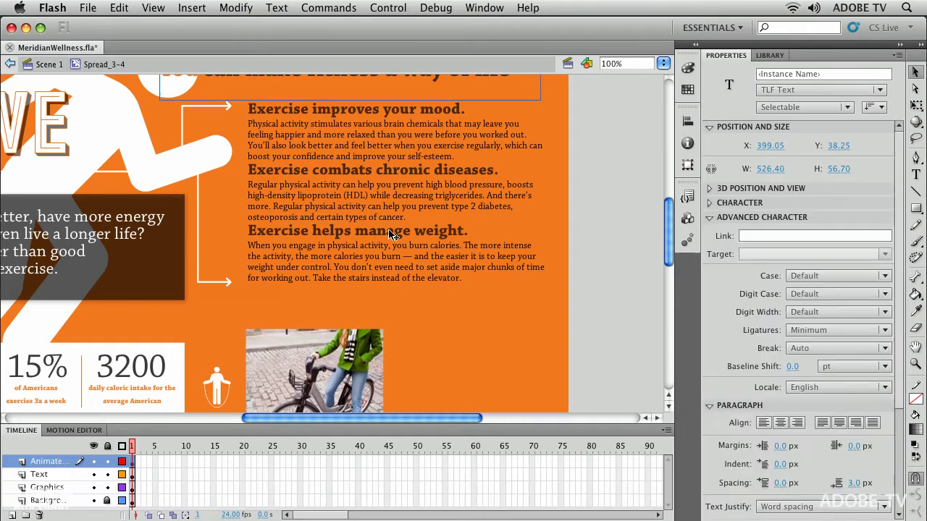
click(390, 221)
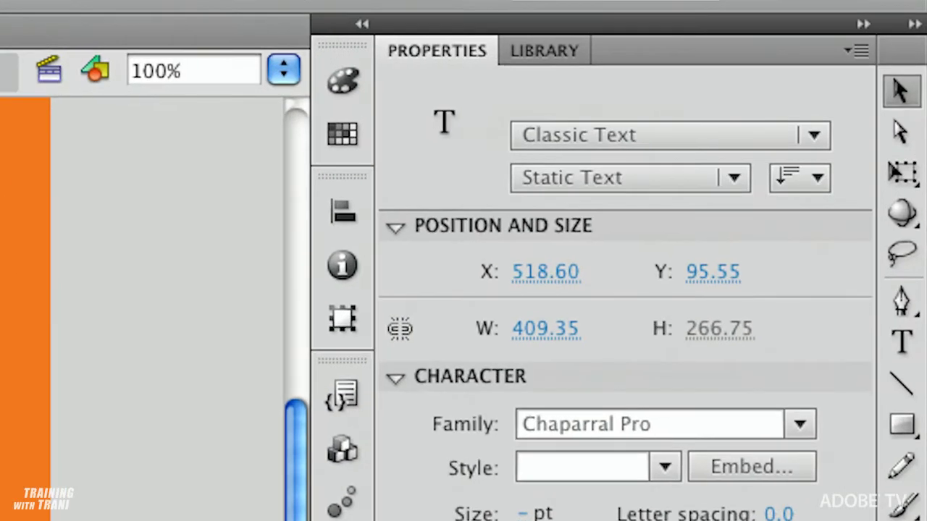
click(548, 135)
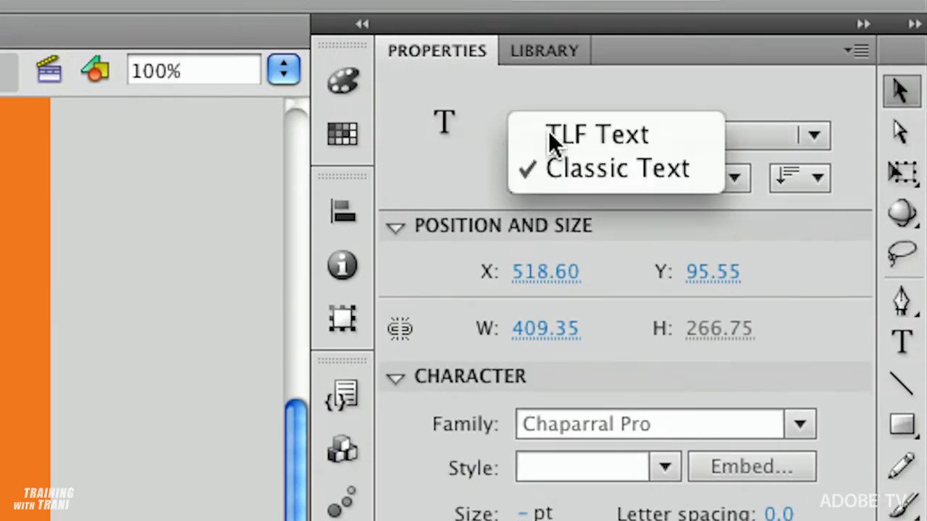
click(566, 175)
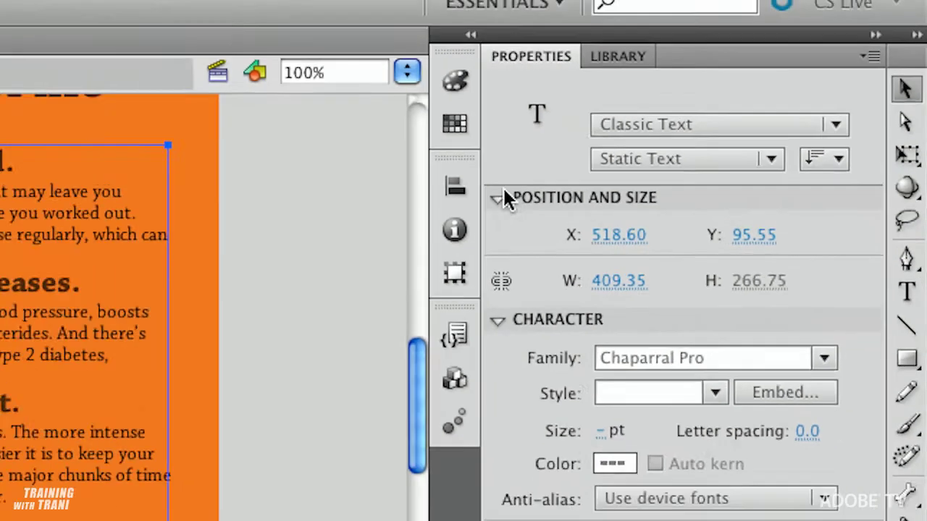
click(395, 227)
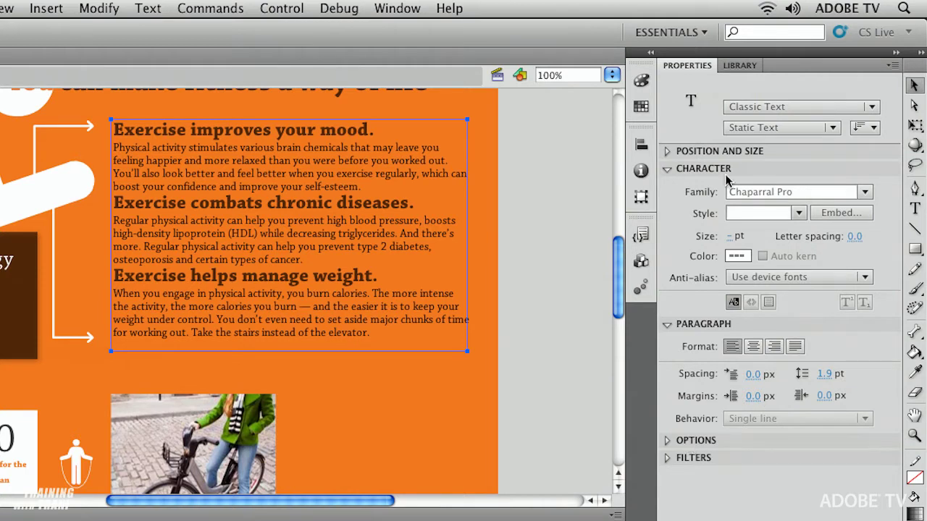
click(748, 108)
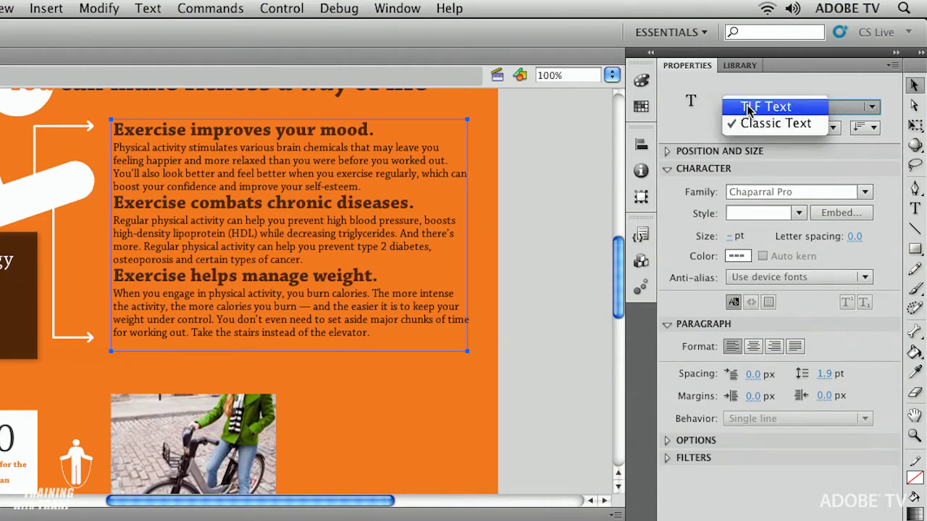
click(801, 108)
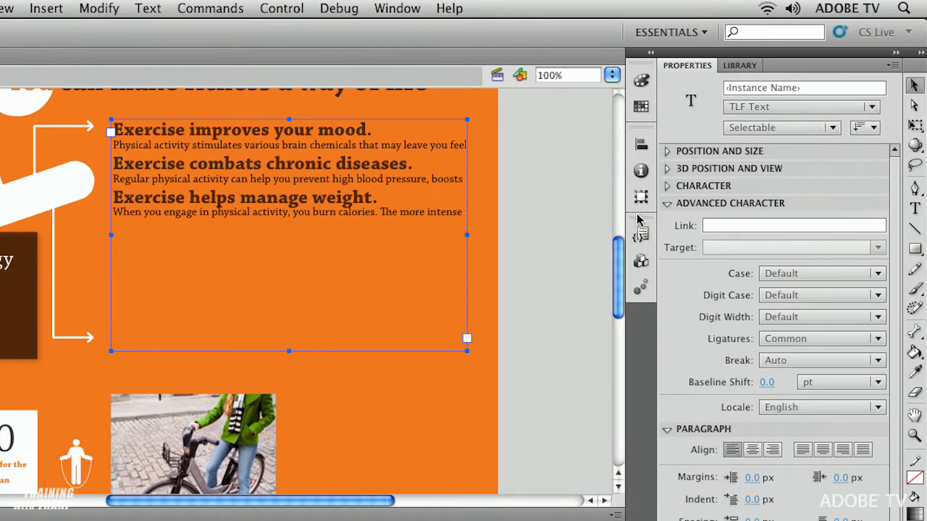
click(667, 186)
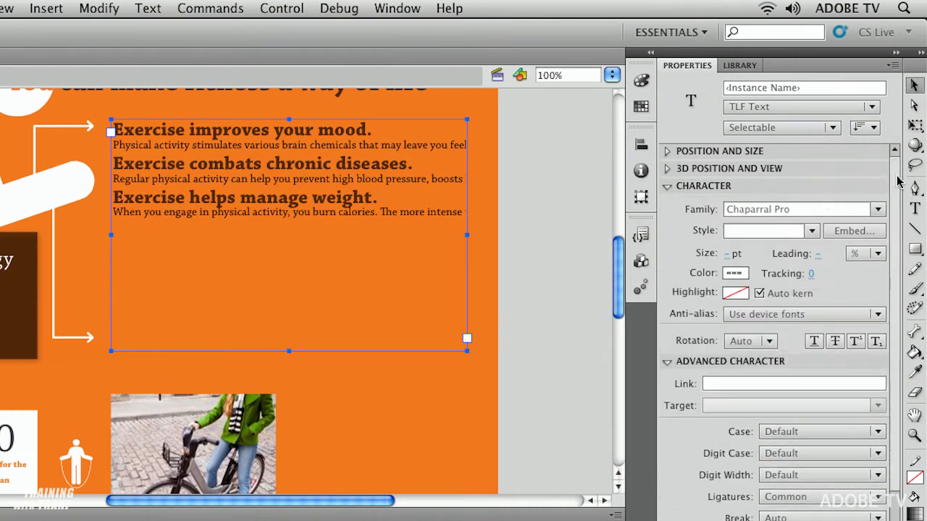
drag(898, 181, 895, 256)
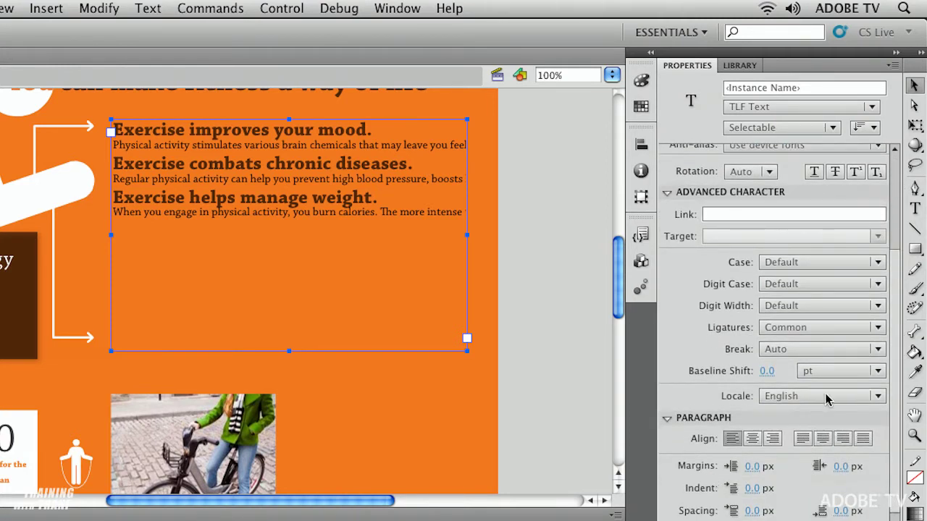
scroll(898, 333, down, 5)
drag(894, 452, 895, 164)
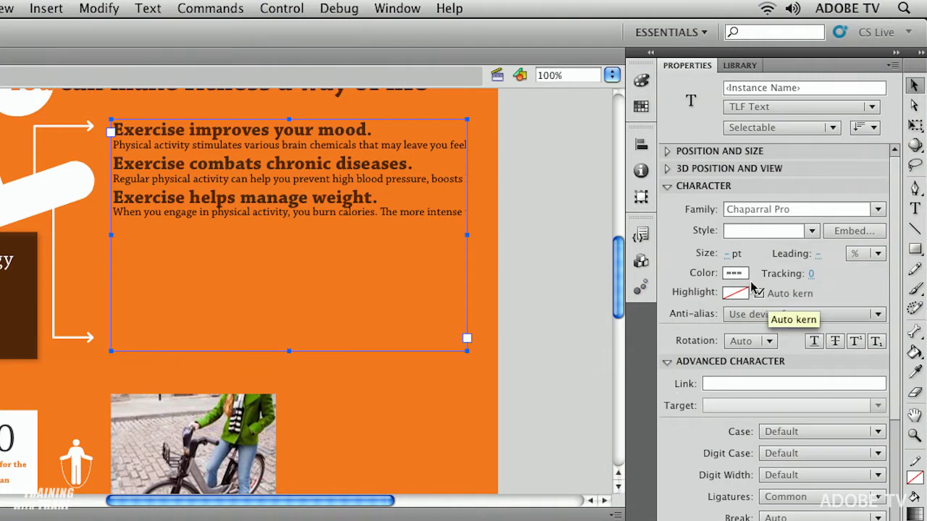
scroll(898, 250, down, 10)
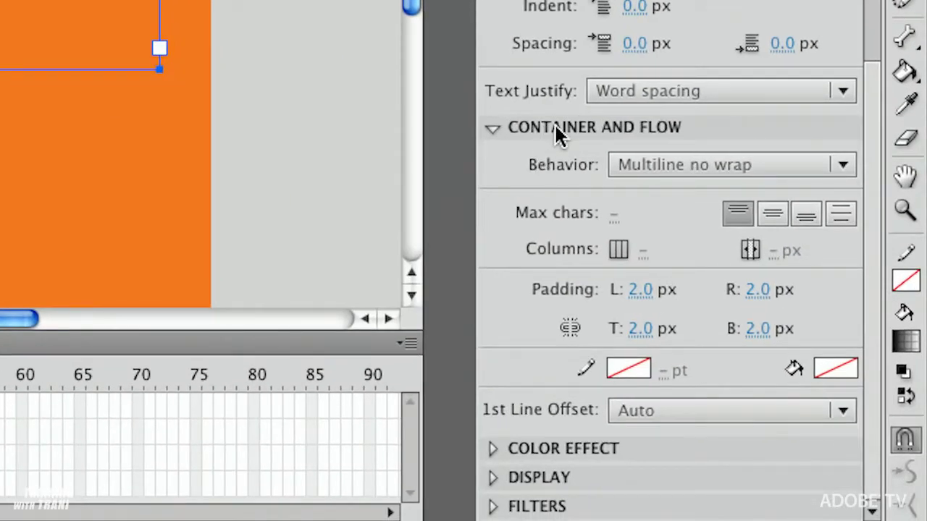
Change the exercise text box's Behavior from Multiline no wrap to Multiline
click(779, 166)
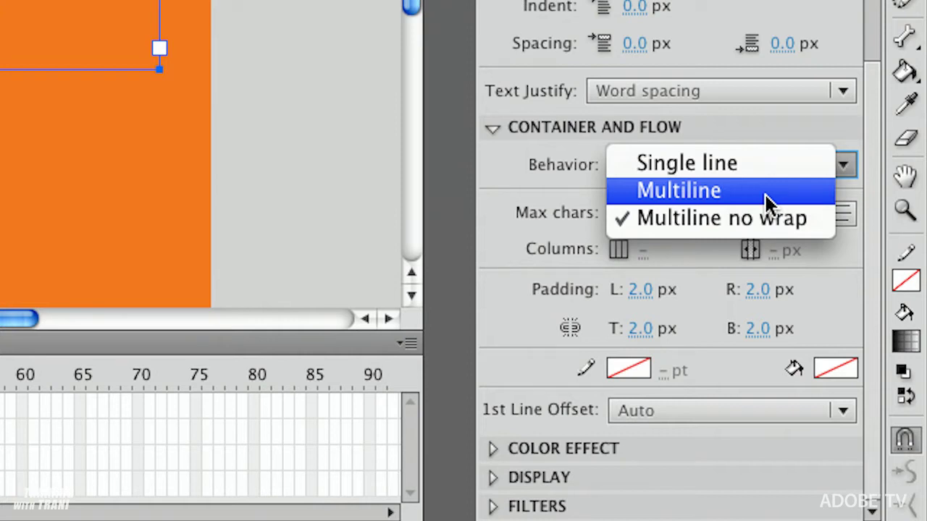
click(764, 194)
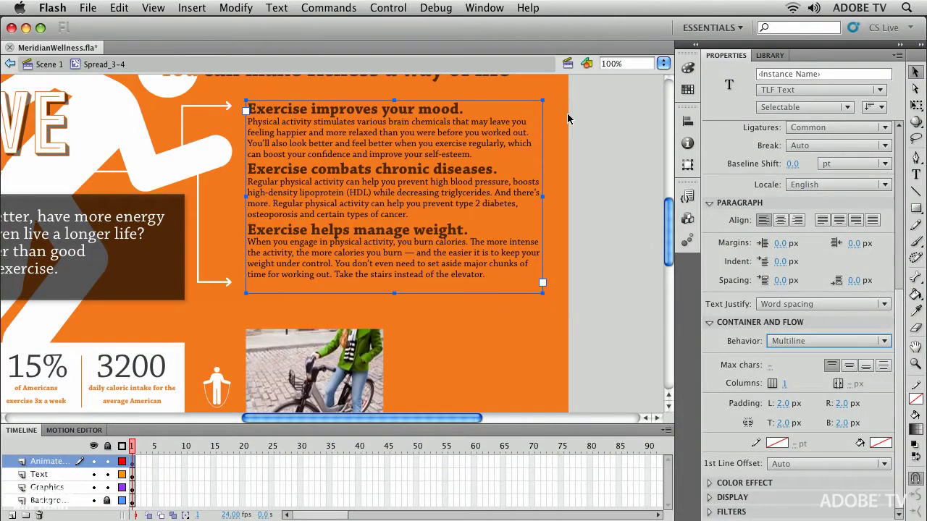
click(778, 341)
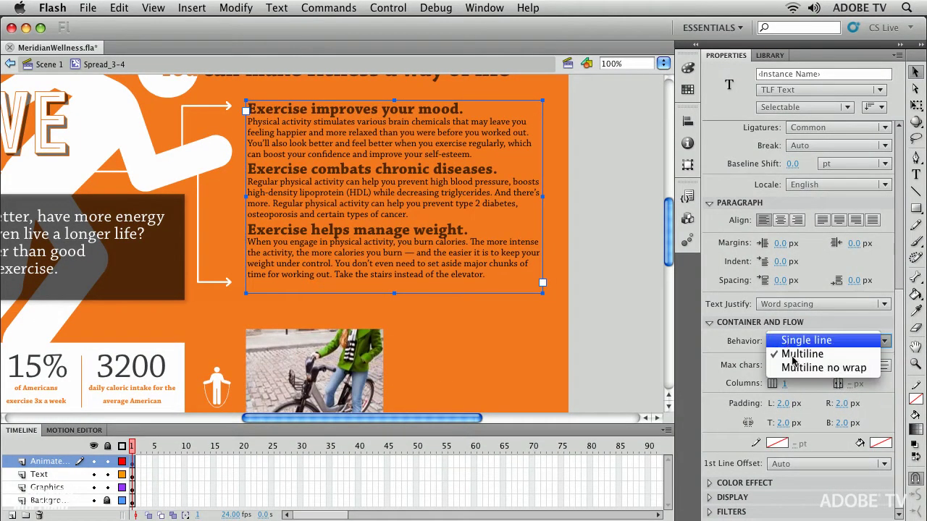
click(799, 361)
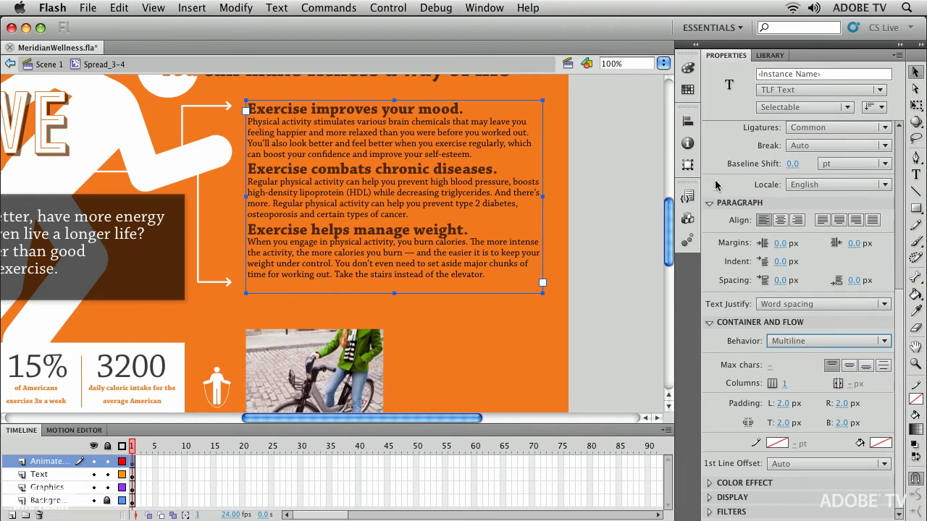
drag(899, 341, 904, 205)
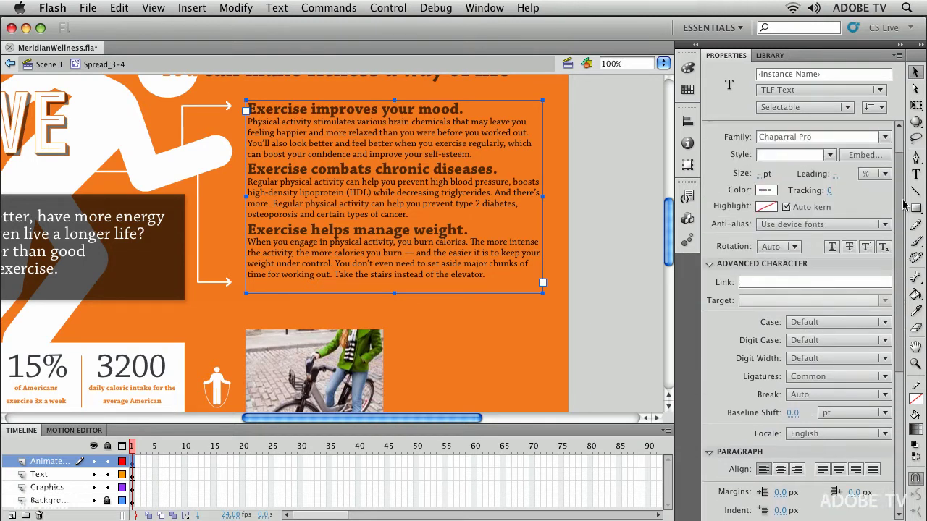
Collapse Advanced Character and Paragraph, then set Columns to 2 with a 20 px gutter, briefly trying 4
click(710, 267)
click(709, 280)
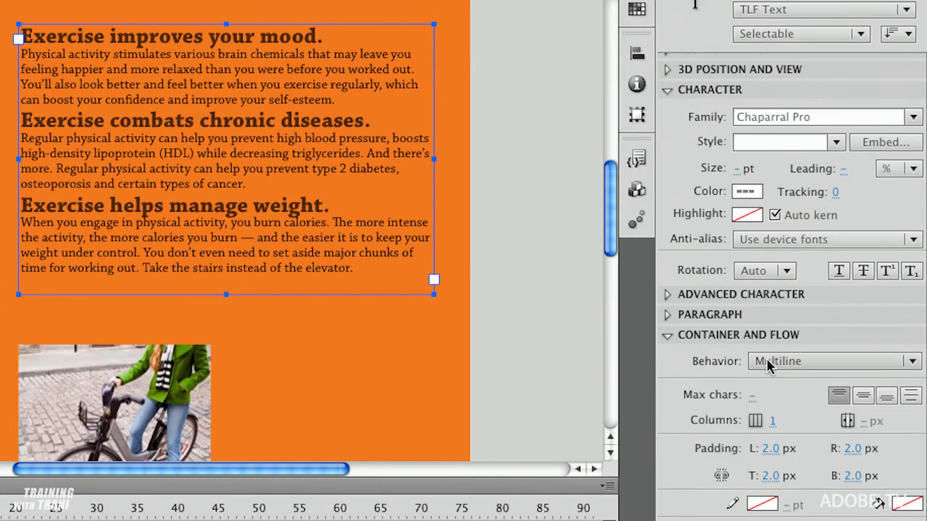
click(771, 422)
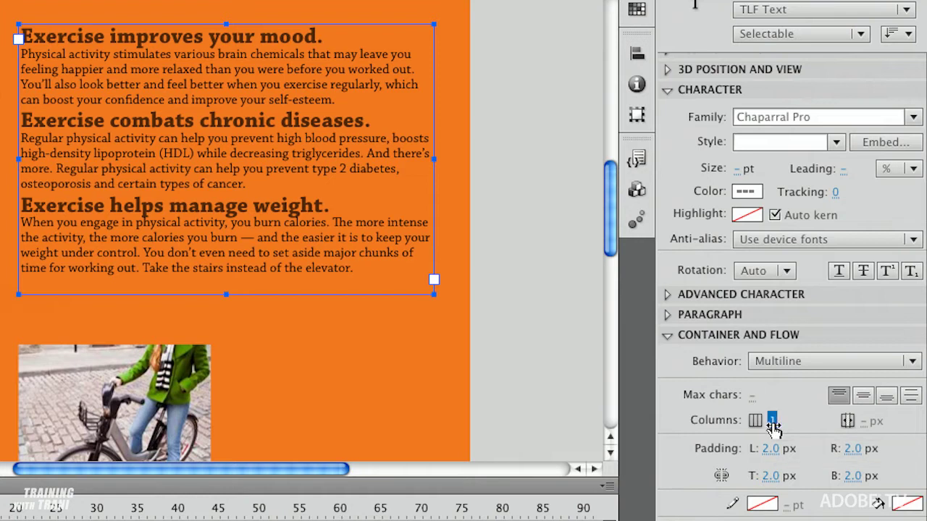
key(Return)
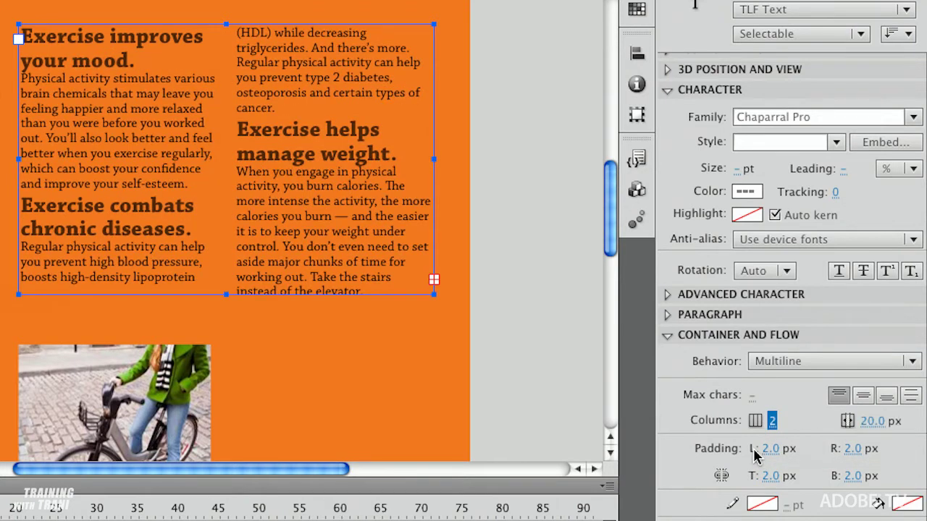
click(774, 422)
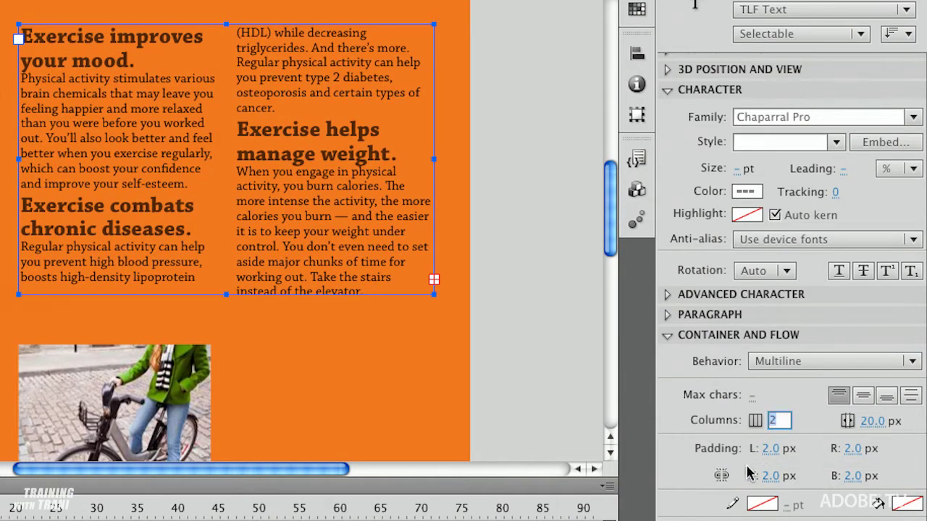
text(4)
key(Return)
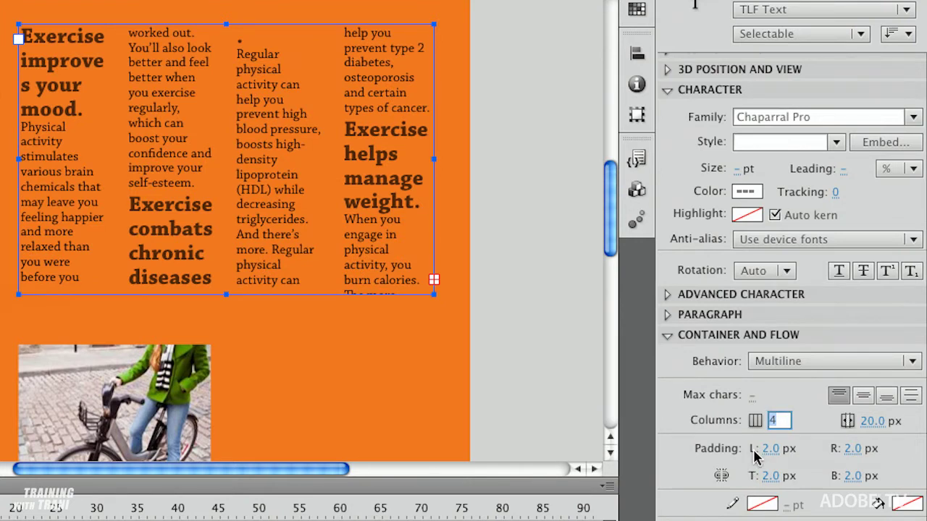
text(2)
key(Return)
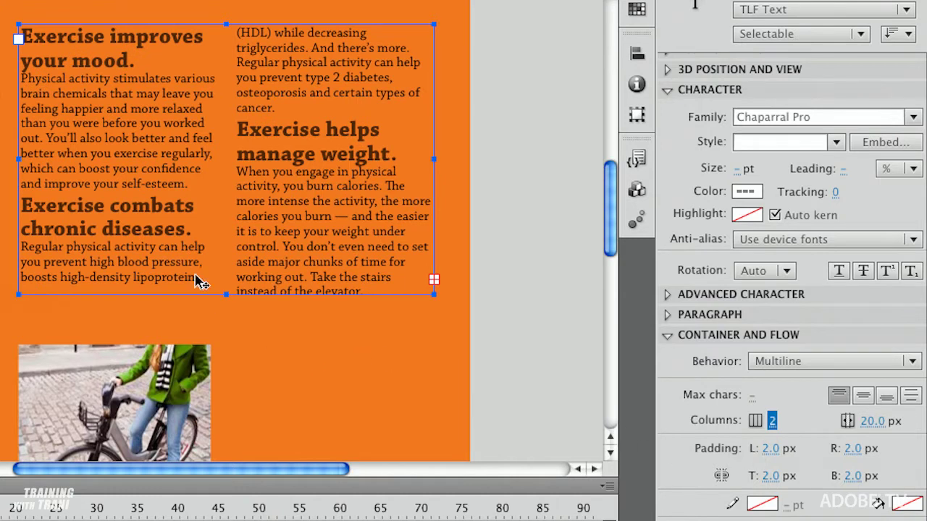
Raise the text box's bottom edge until the third heading drops out, then move the bicycle photo up beneath it
drag(226, 294, 226, 216)
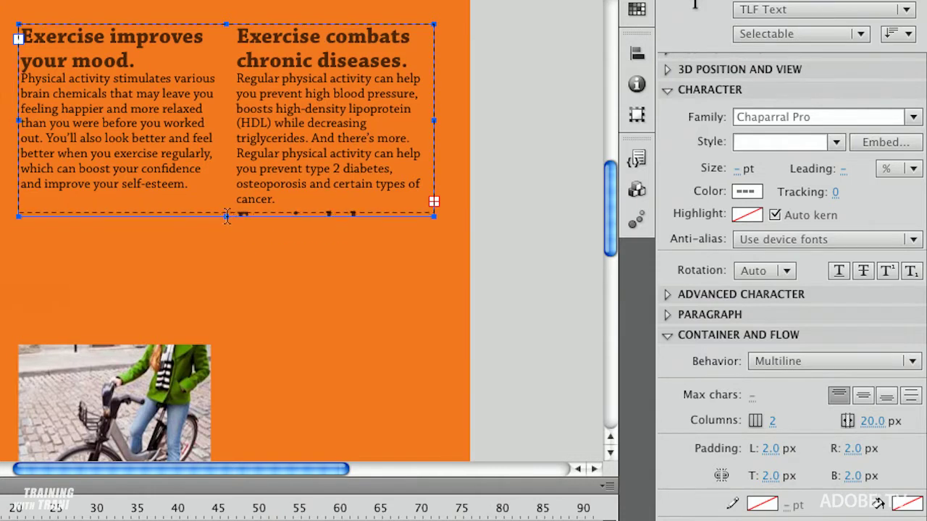
drag(225, 217, 225, 212)
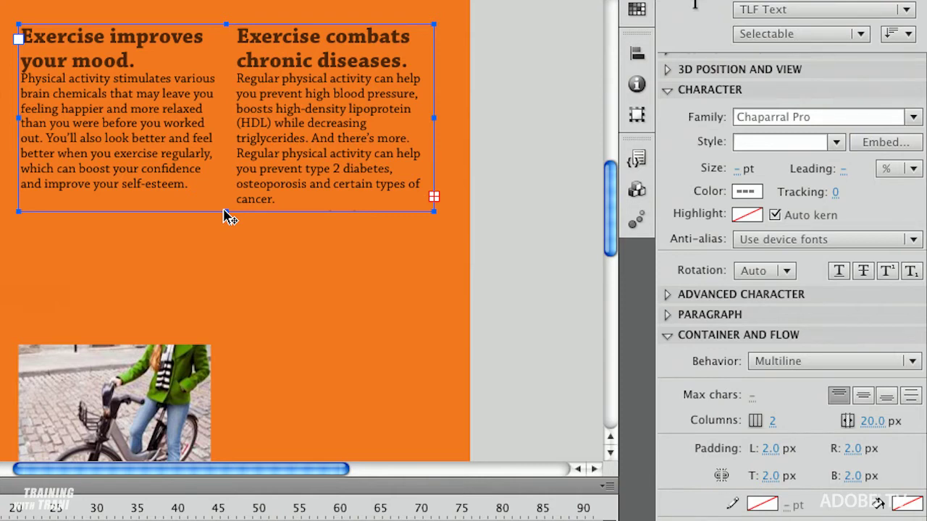
click(74, 398)
drag(97, 405, 99, 275)
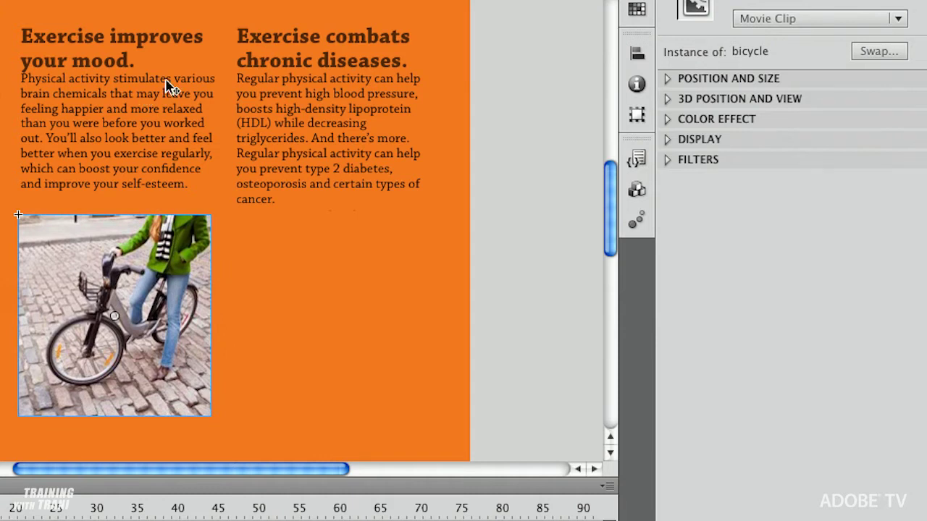
Draw a linked text container beside the bicycle photo to hold the 'Exercise helps manage weight' overflow
click(267, 191)
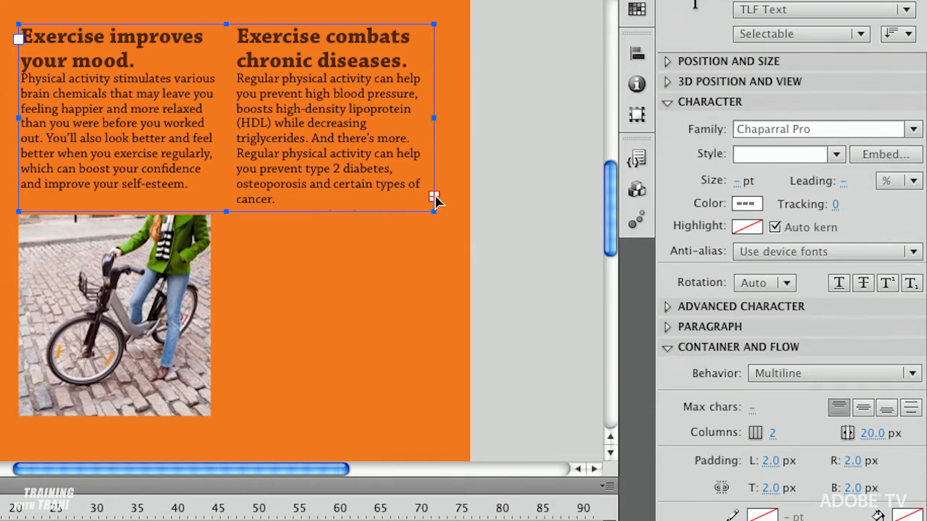
click(433, 197)
drag(430, 418, 433, 421)
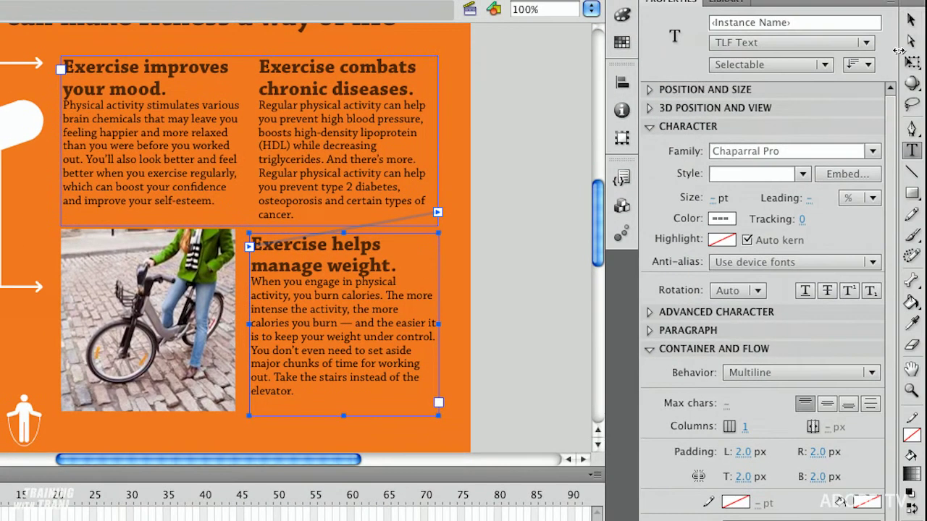
click(910, 22)
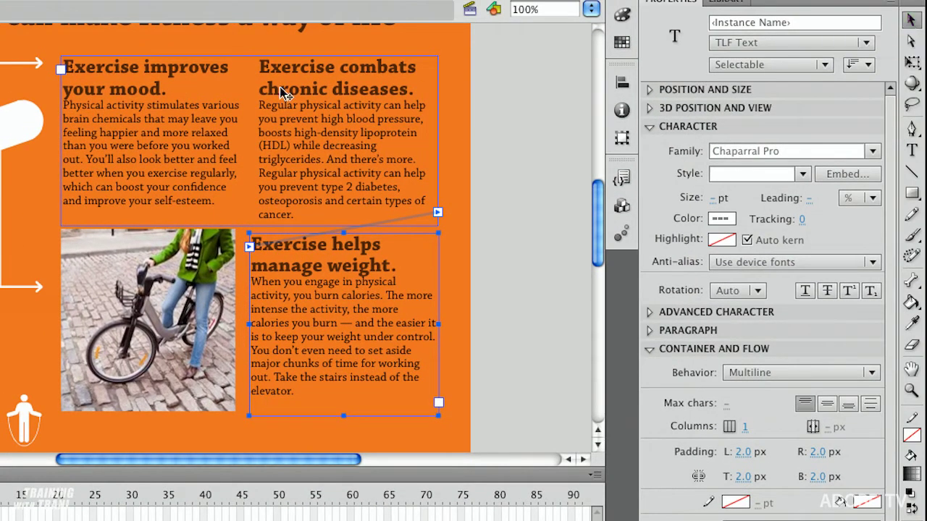
Select both linked exercise text containers and set their container fill to white
shift+click(278, 113)
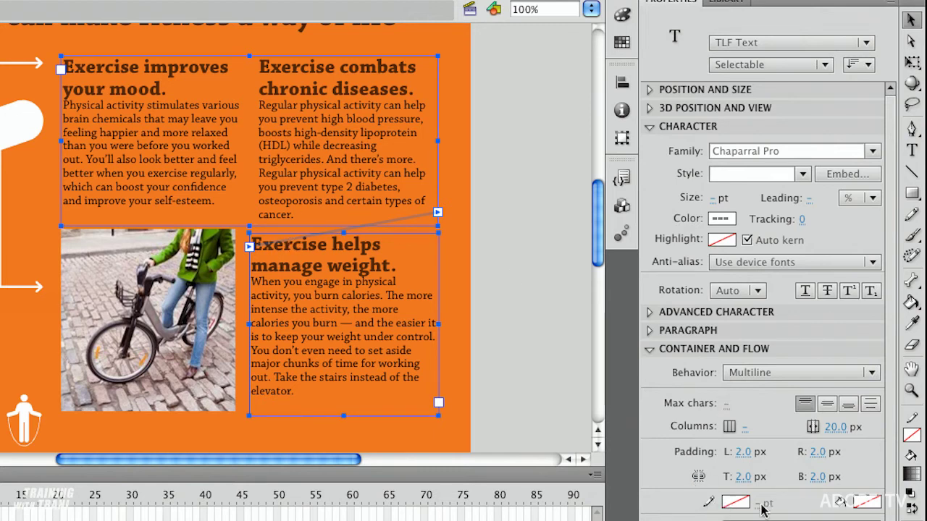
click(862, 503)
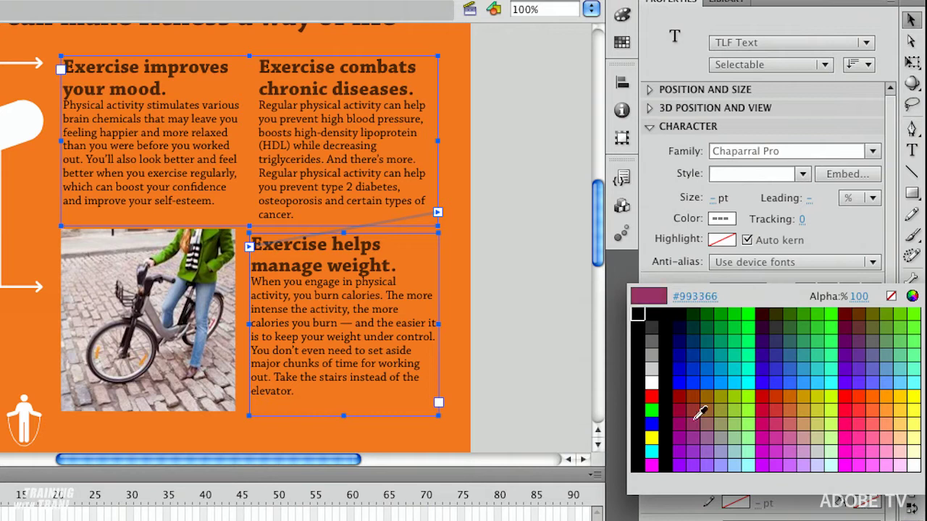
click(650, 380)
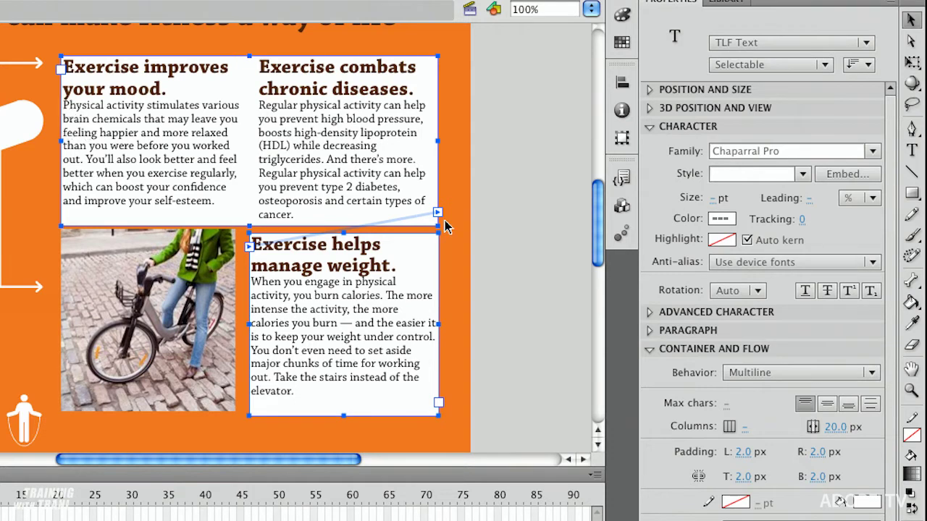
Set 9 px padding on all four sides of both text boxes
click(739, 454)
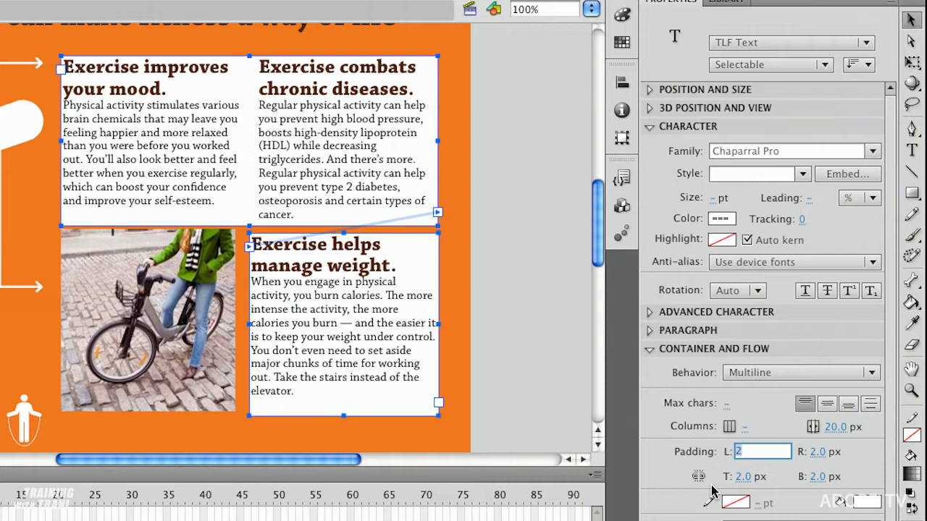
key(Tab)
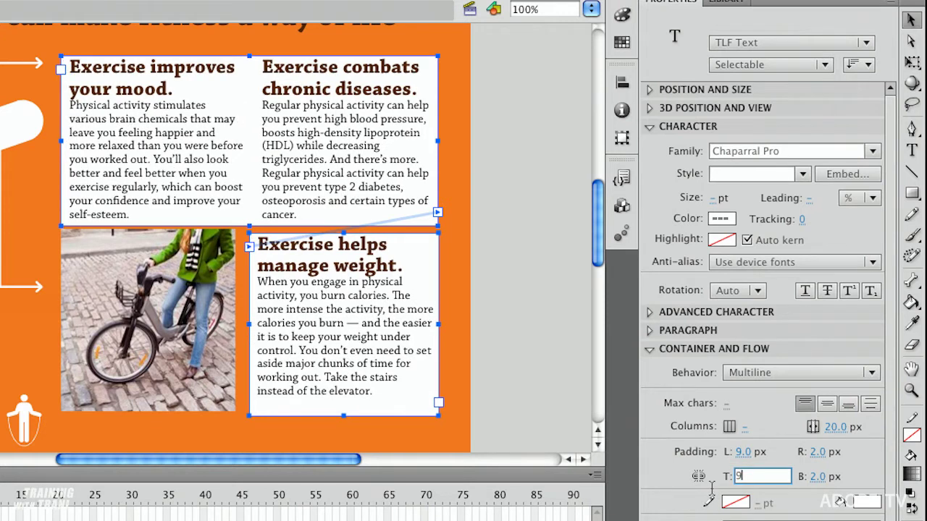
key(Tab)
text(9)
key(Tab)
text(9)
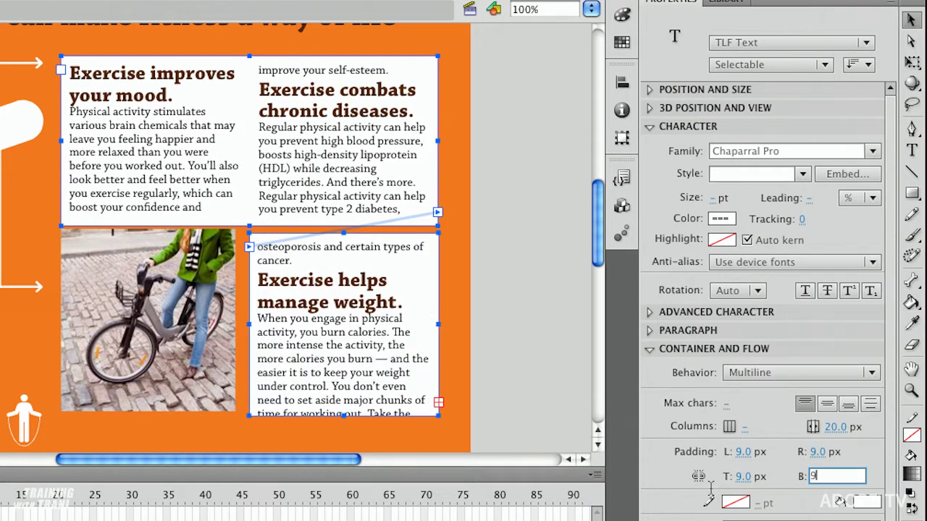
key(Return)
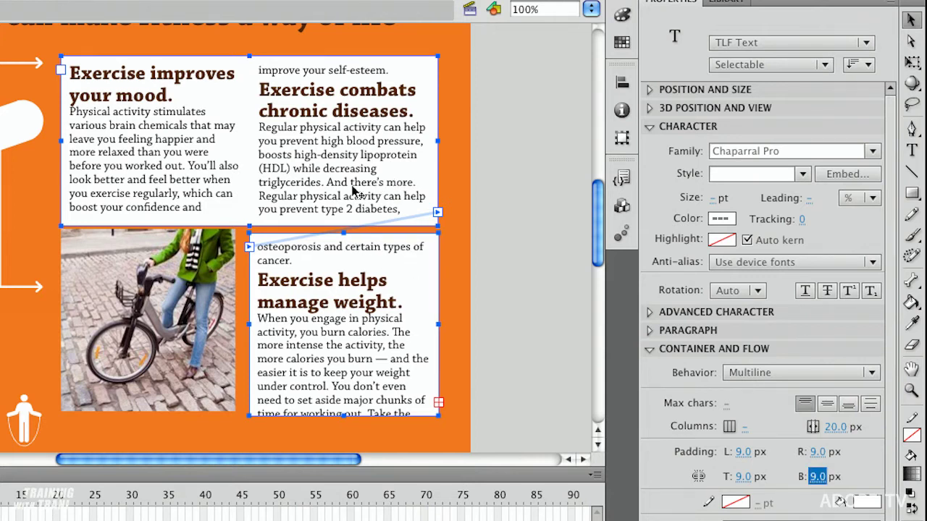
Lengthen the two-column text box until both articles reflow, and move the bicycle photo down below it
click(449, 214)
click(234, 216)
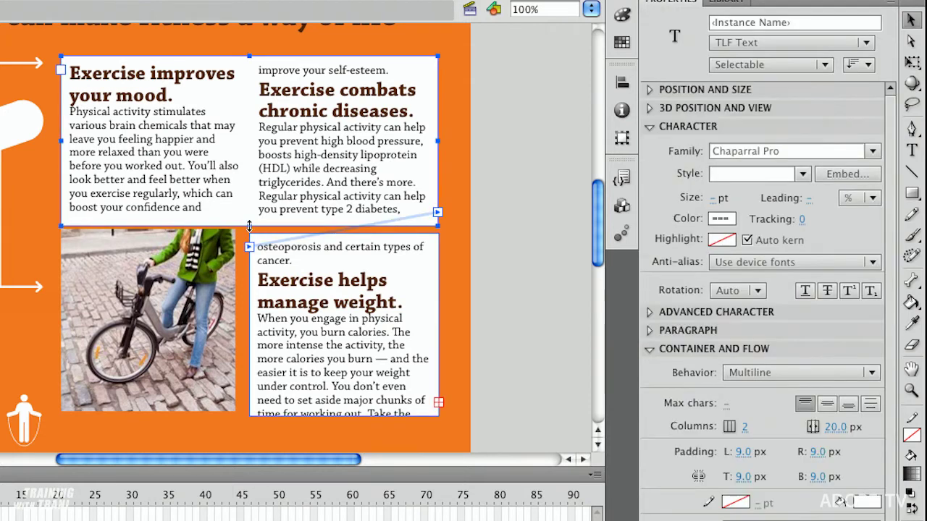
drag(249, 226, 249, 230)
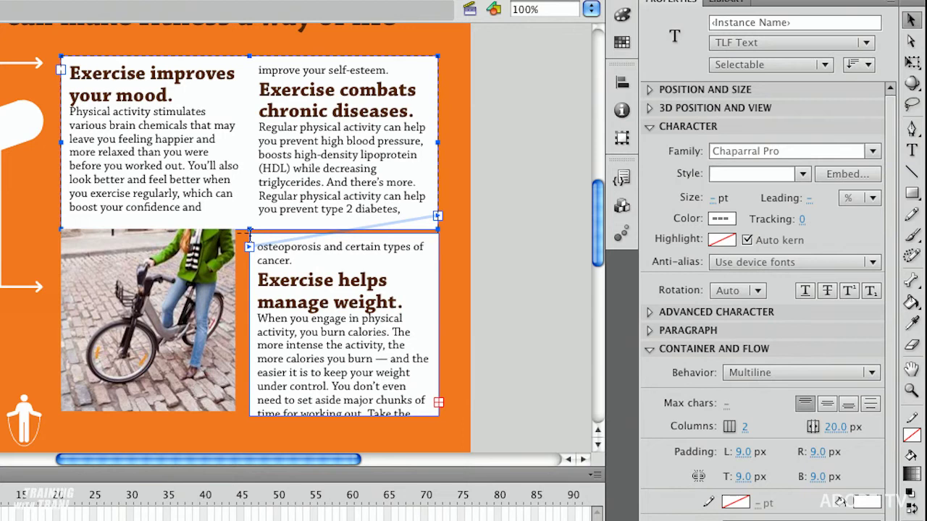
drag(249, 232, 249, 234)
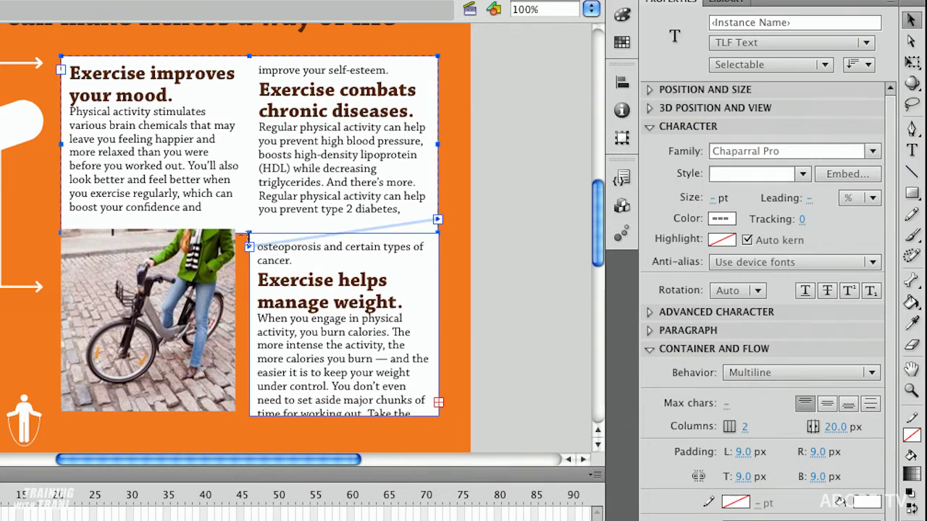
drag(249, 234, 249, 236)
mouse_move(124, 291)
mouse_down()
mouse_move(129, 310)
mouse_move(129, 297)
mouse_up()
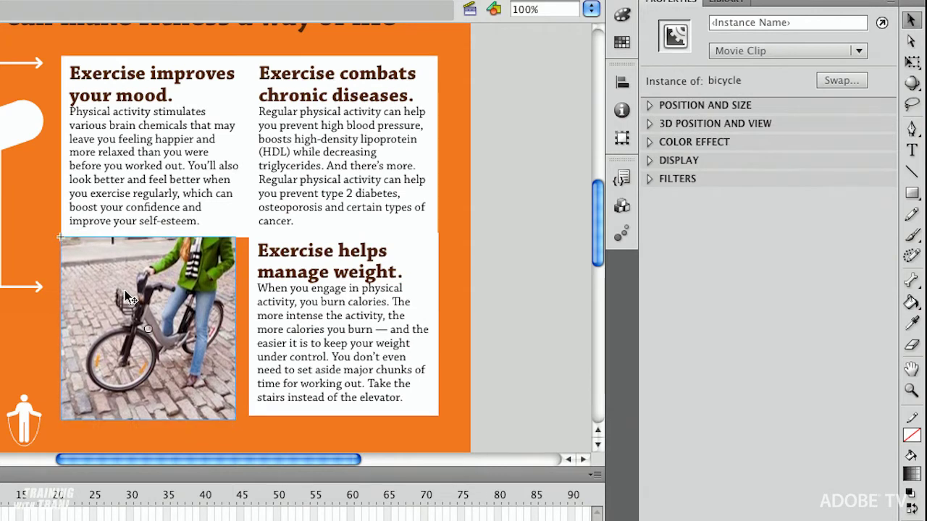
click(266, 337)
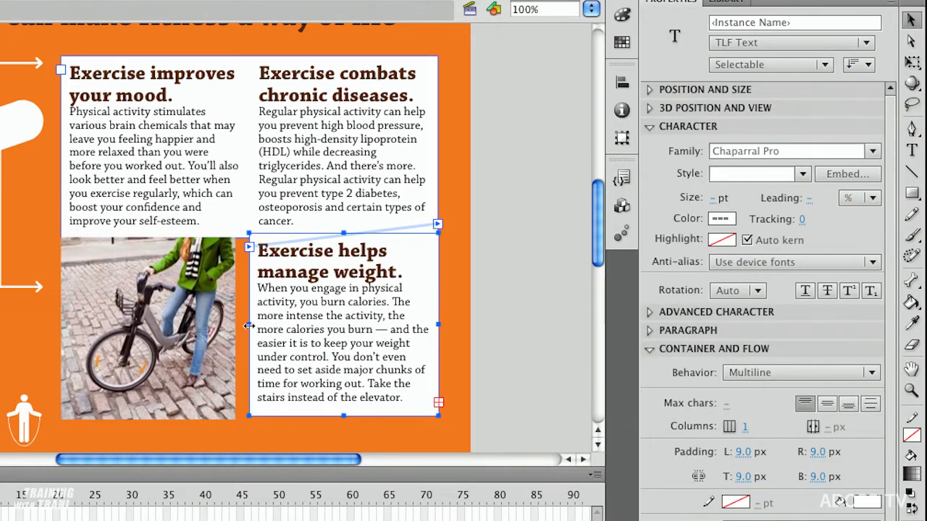
Widen the weight box leftward, set its left padding to 21.7 px, and adjust its bottom edge
drag(248, 330, 235, 329)
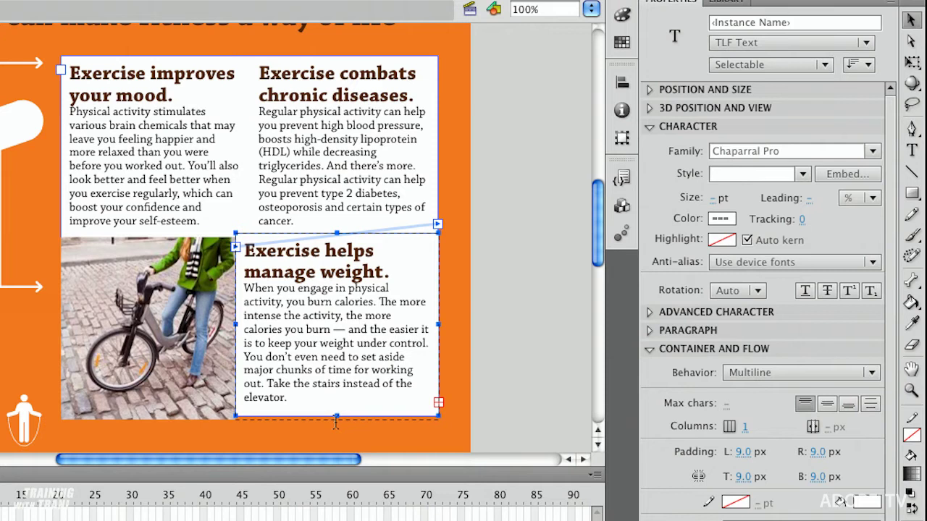
drag(335, 423, 336, 421)
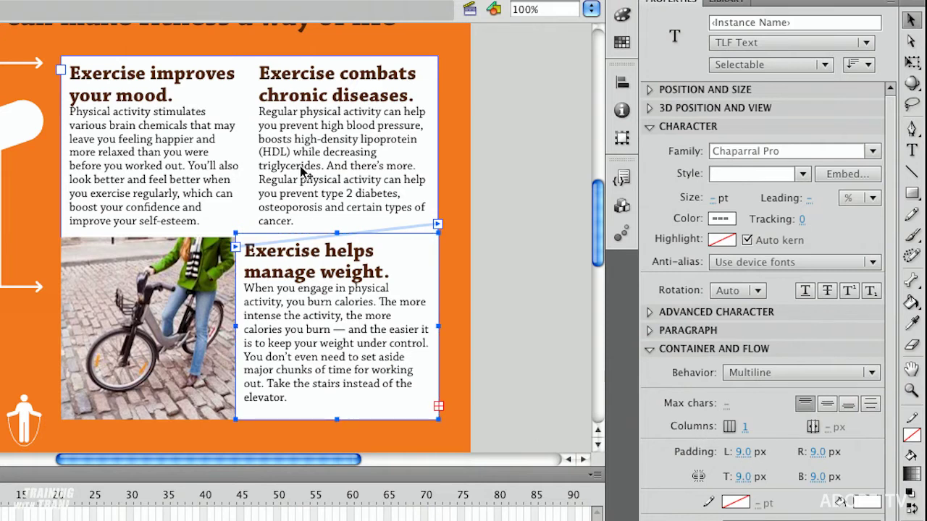
click(742, 452)
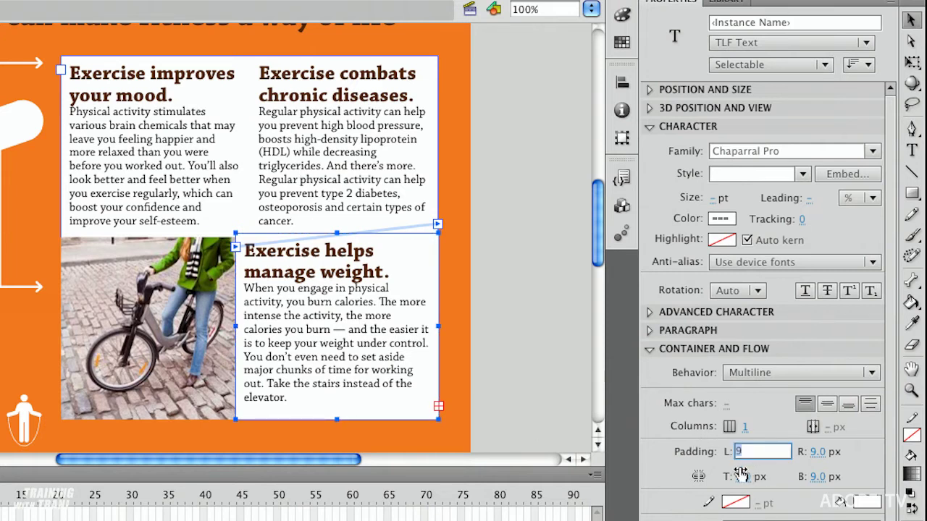
key(Return)
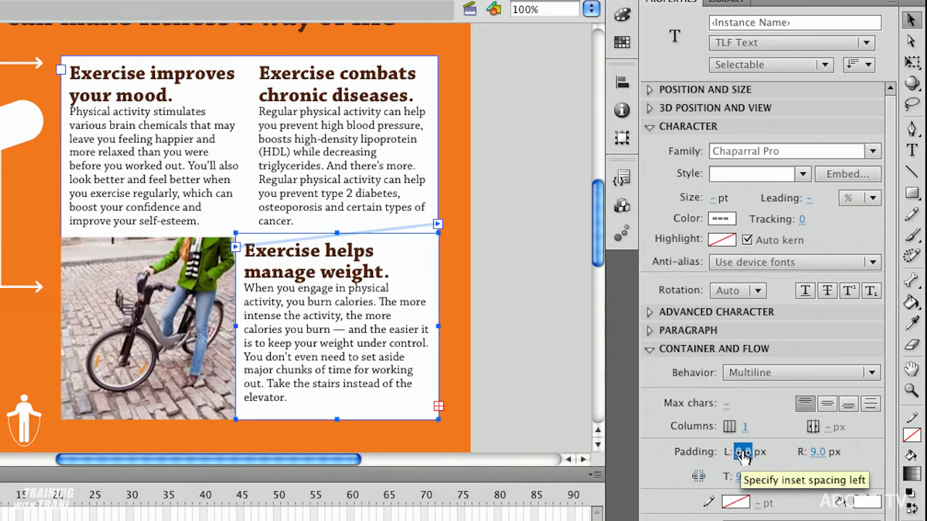
drag(742, 454, 872, 462)
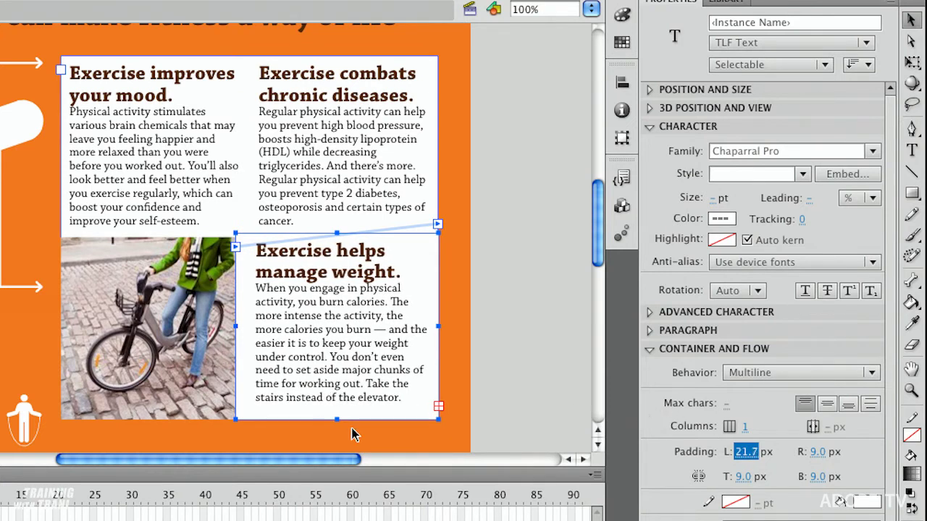
mouse_move(337, 420)
mouse_down()
mouse_move(335, 432)
mouse_move(337, 419)
mouse_up()
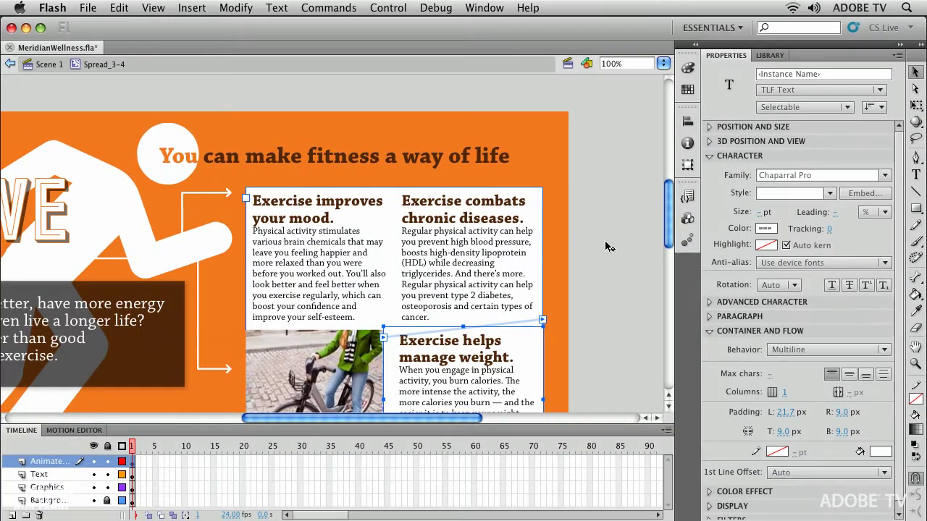
click(207, 160)
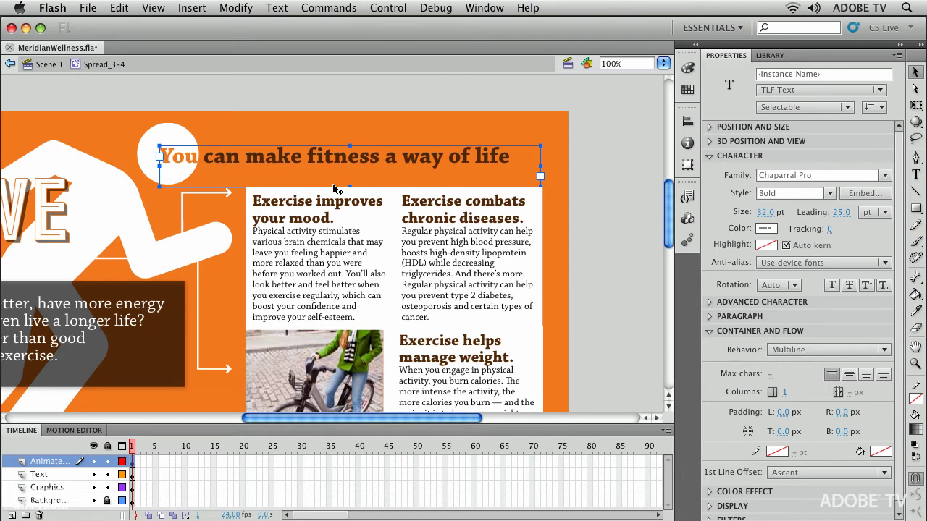
Zoom the stage to 200% and show only the headline's Advanced Character settings in Properties
key(super+equal)
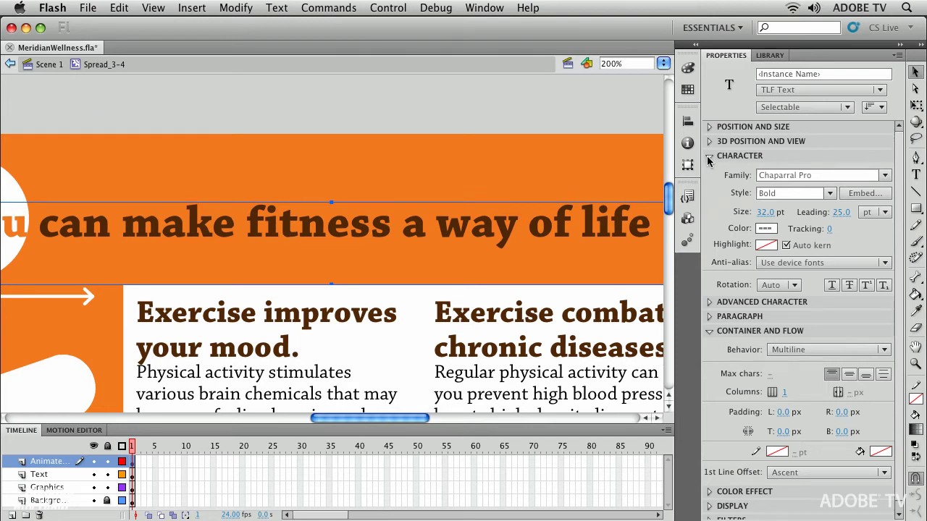
click(709, 331)
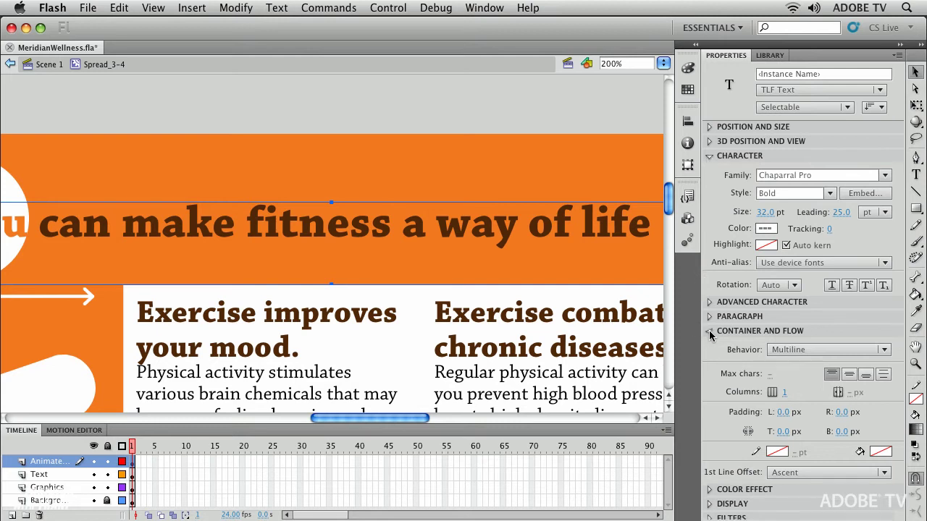
click(709, 156)
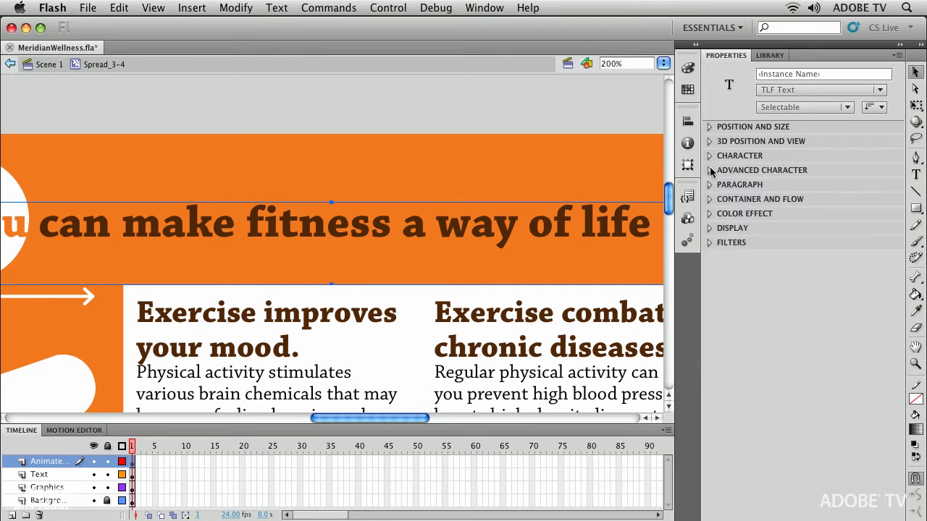
click(709, 170)
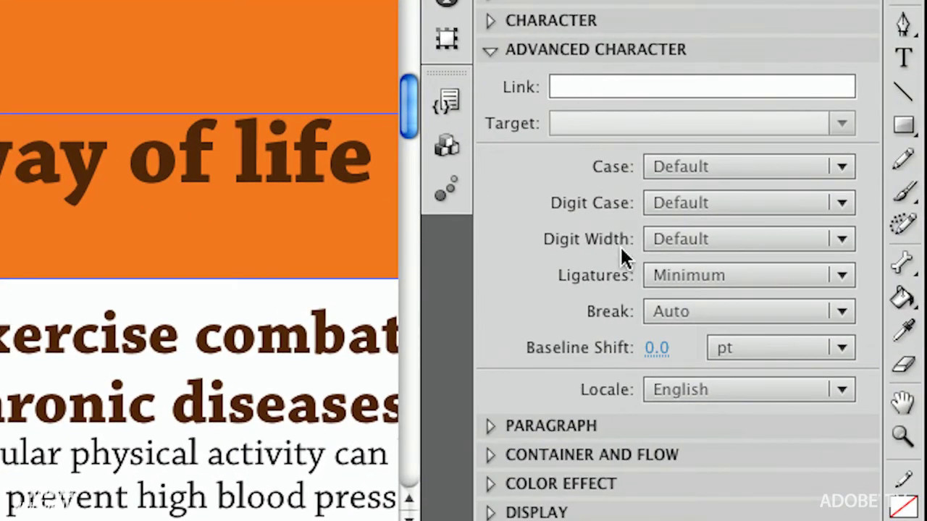
Zoom to 400% and change the headline's ligatures from Minimum to Common
click(692, 283)
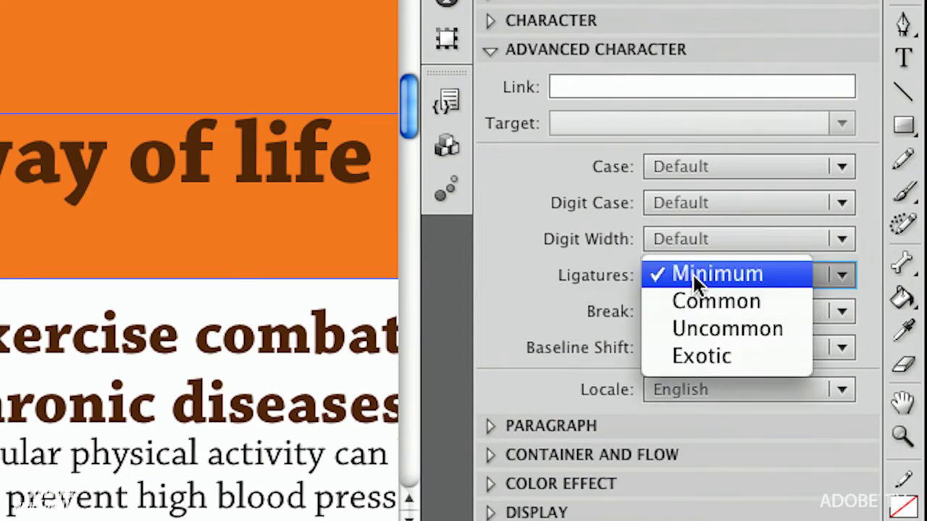
click(581, 268)
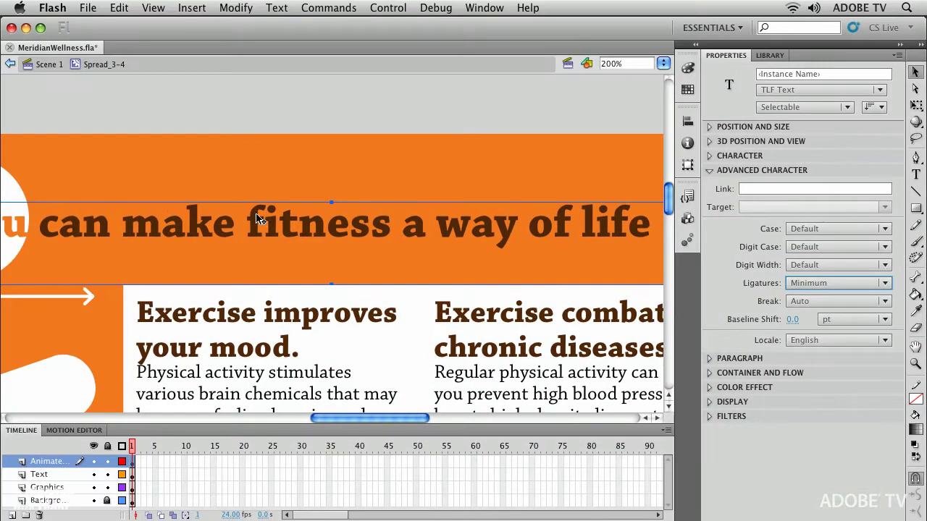
key(super+equal)
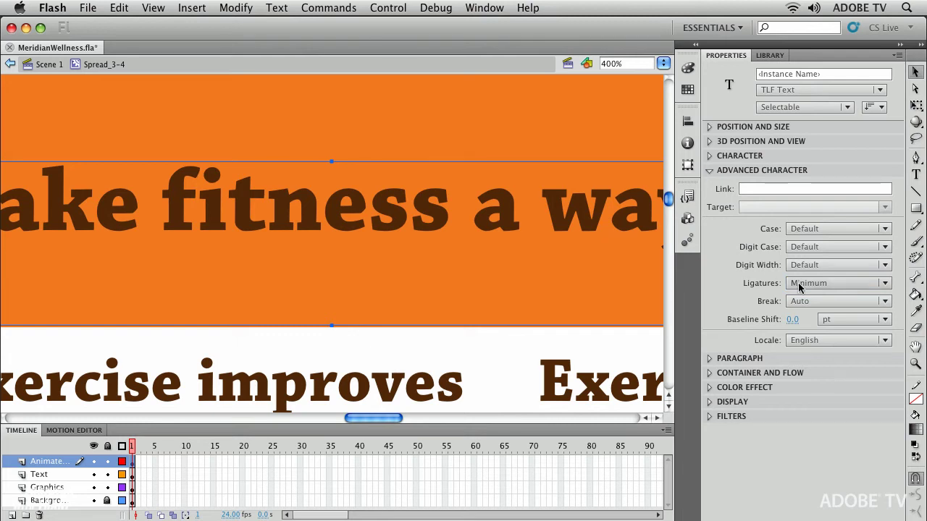
click(836, 282)
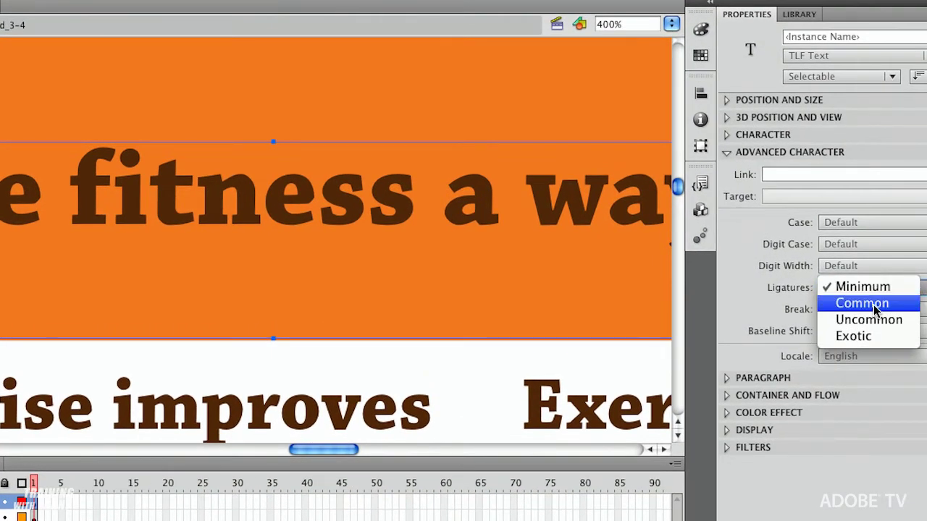
click(874, 305)
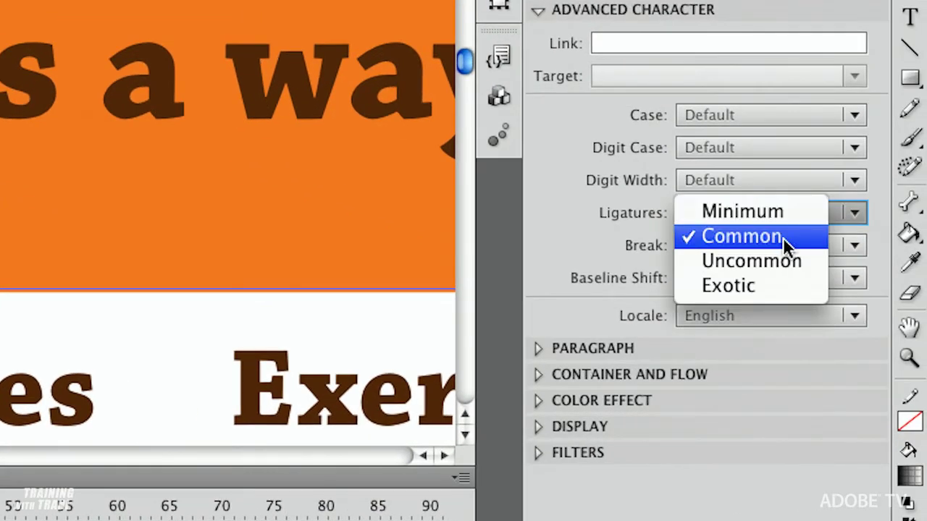
key(Escape)
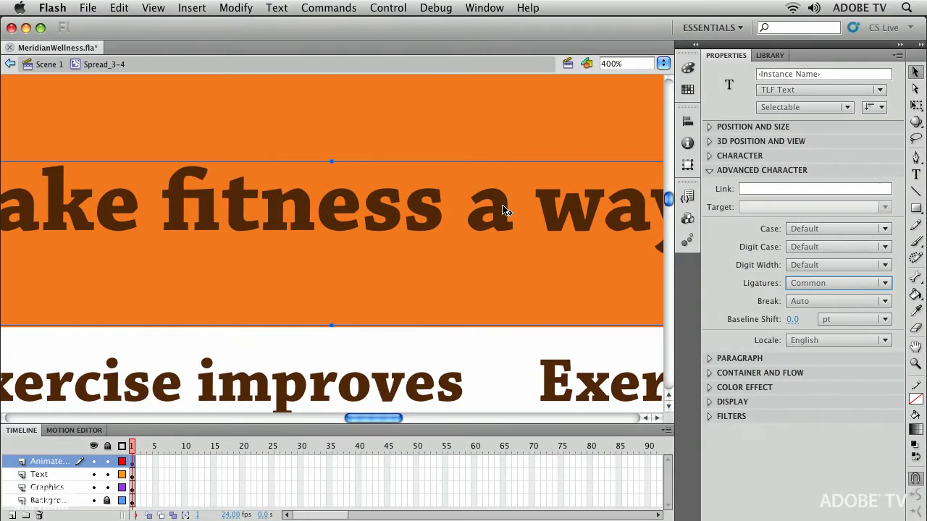
key(super+minus)
key(super+minus)
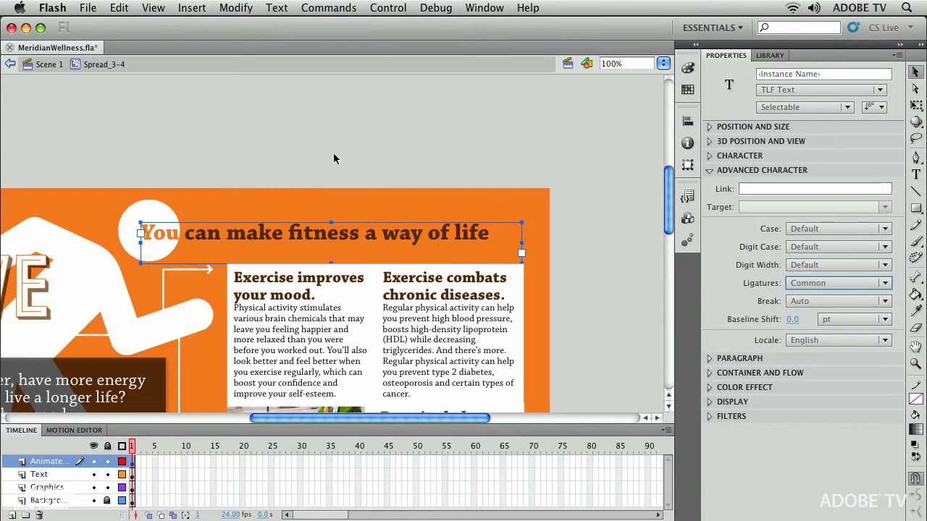
double_click(353, 239)
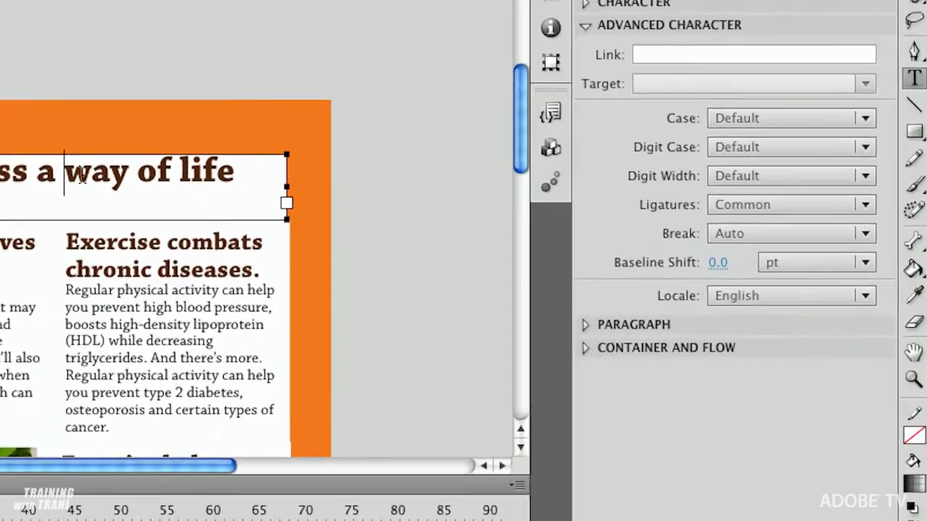
drag(381, 232, 581, 261)
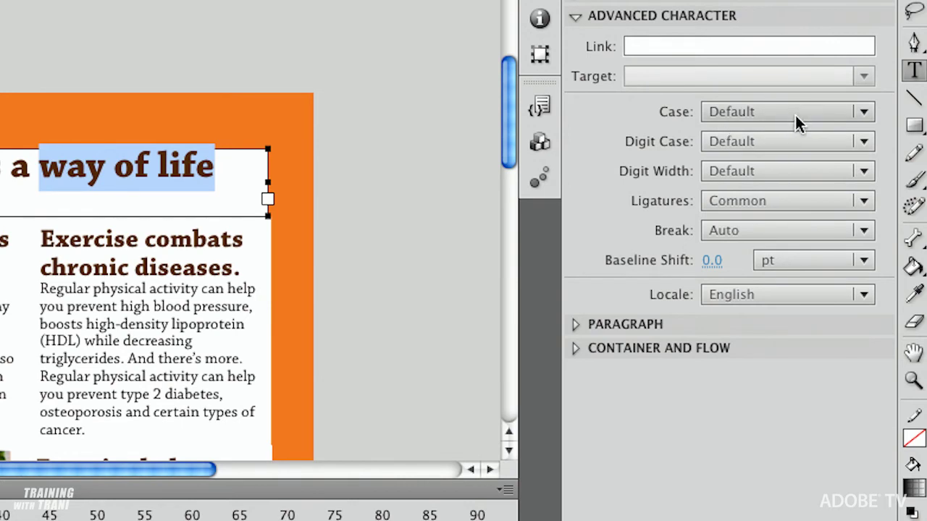
click(821, 112)
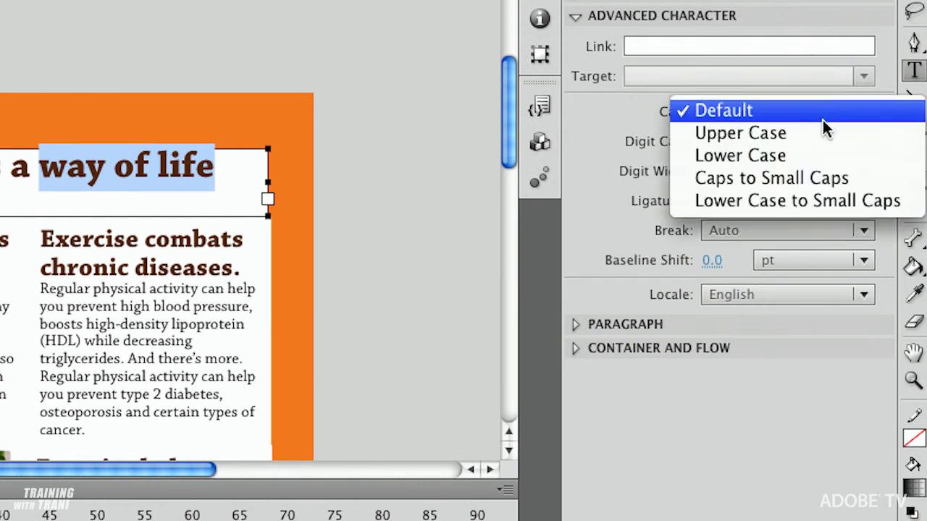
click(820, 133)
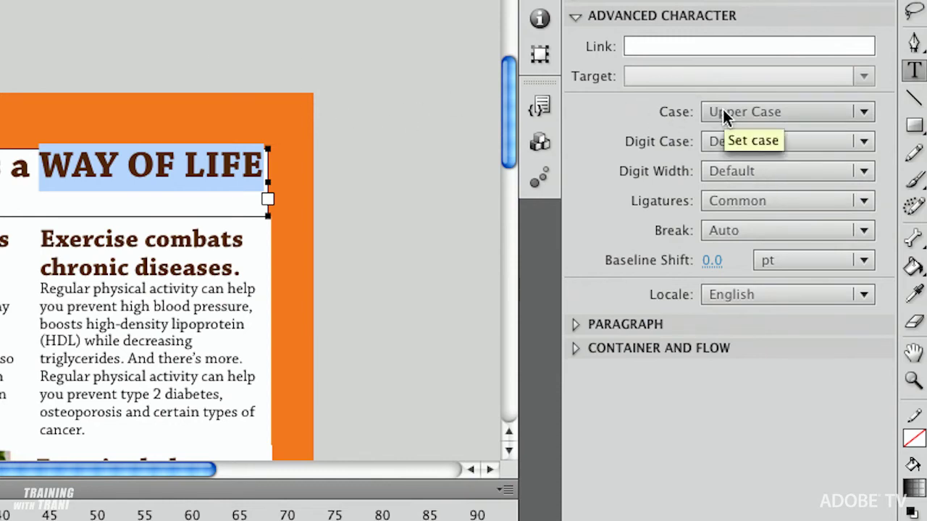
click(778, 144)
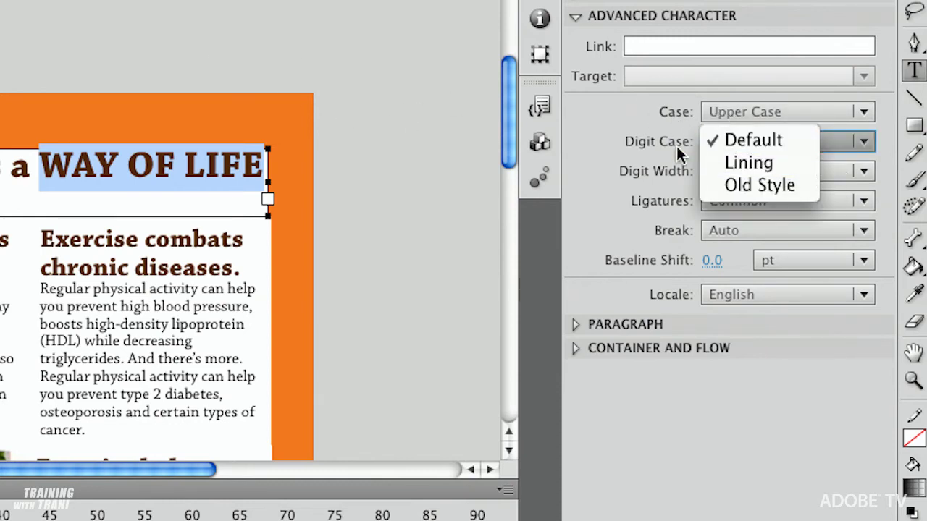
click(635, 152)
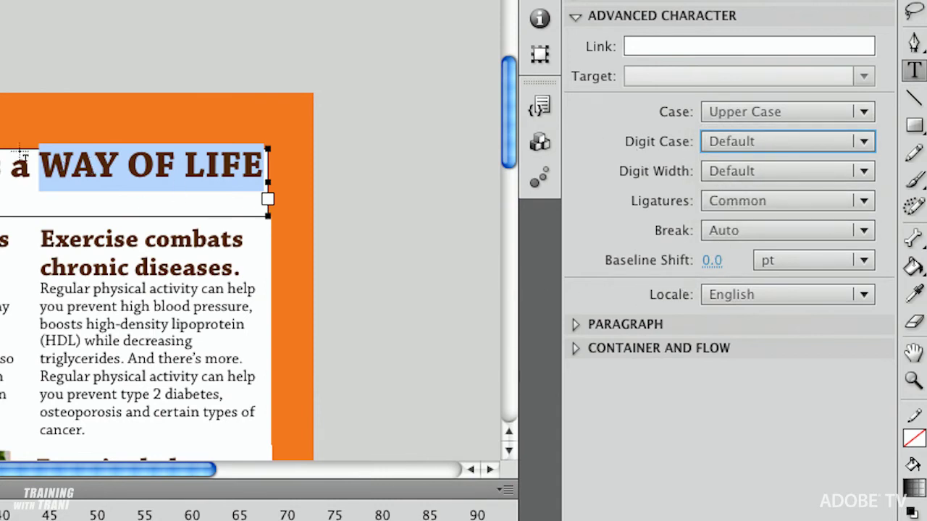
key(Escape)
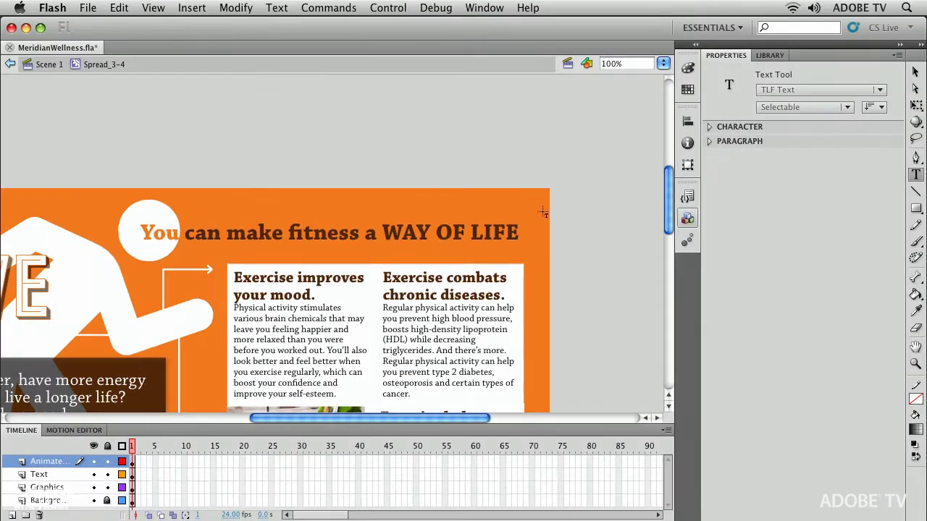
Select the headline frame and expand its Character, Advanced Character, Paragraph and Container and Flow sections
click(196, 232)
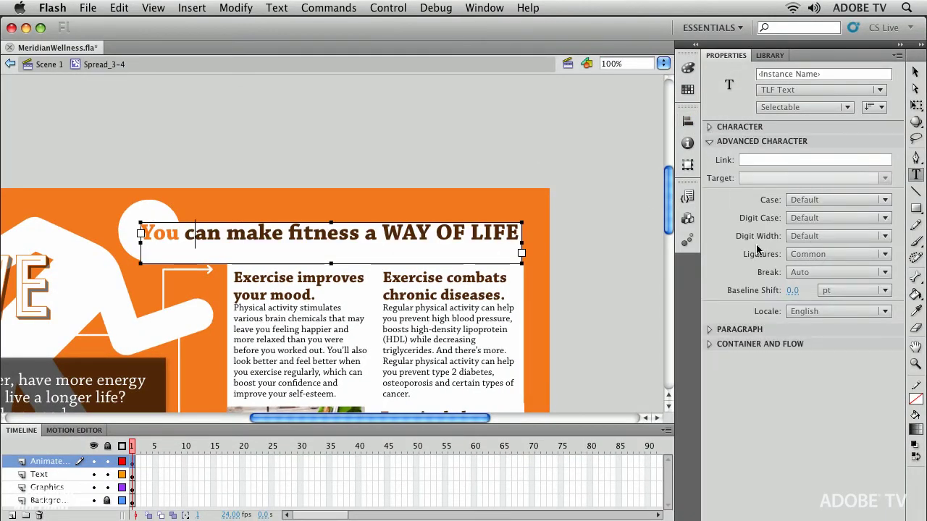
click(708, 141)
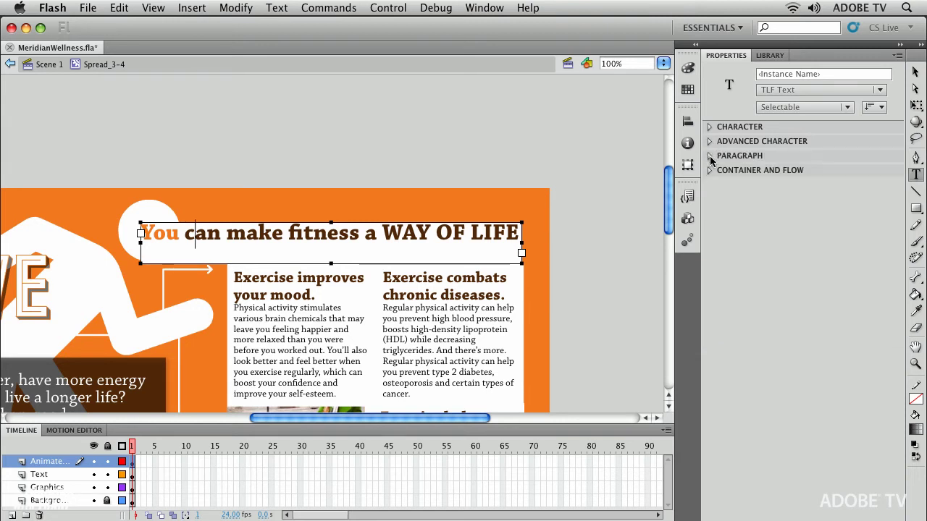
click(710, 171)
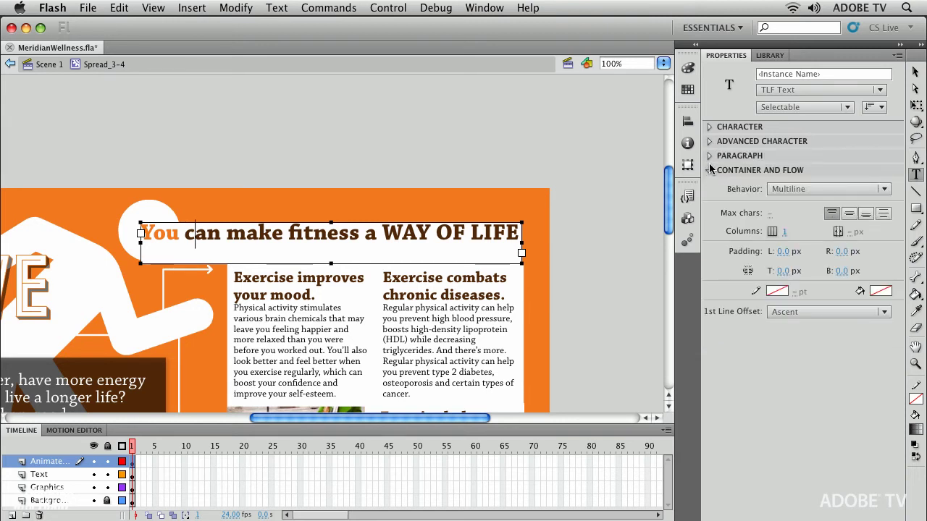
click(710, 156)
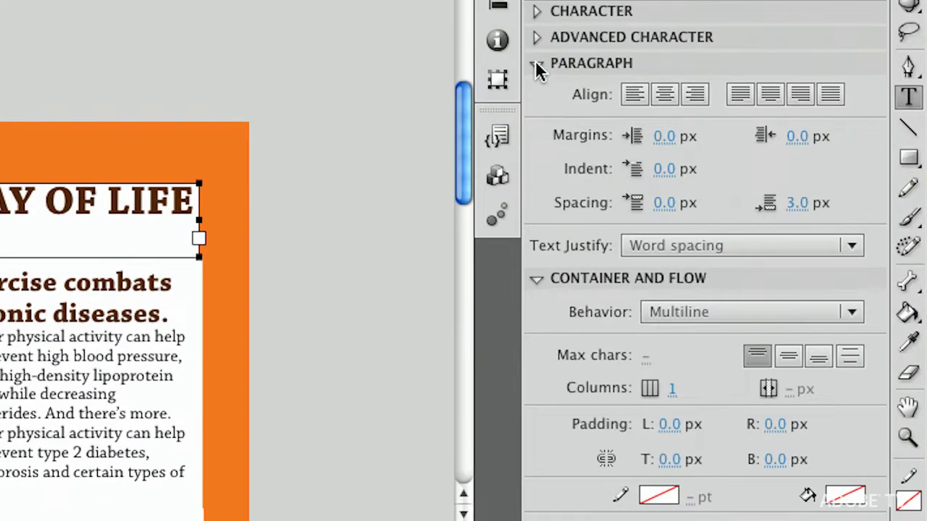
click(535, 39)
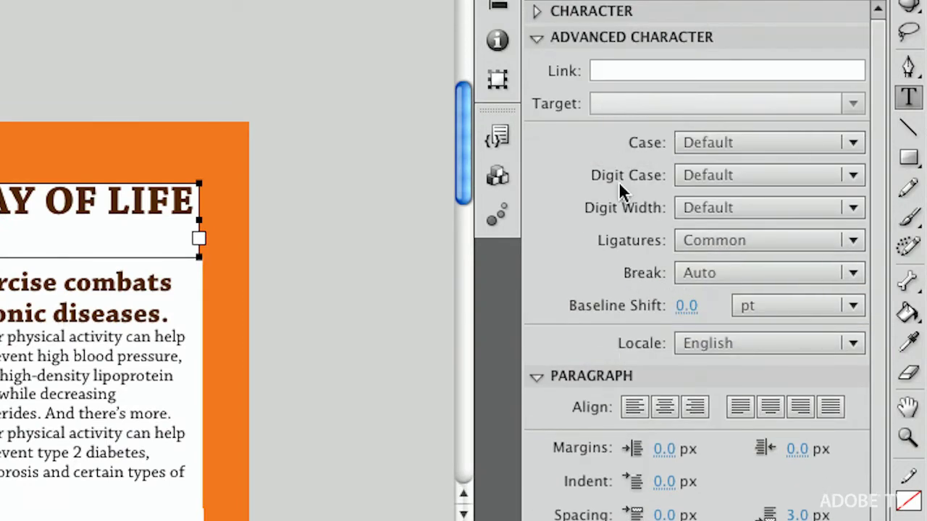
click(537, 11)
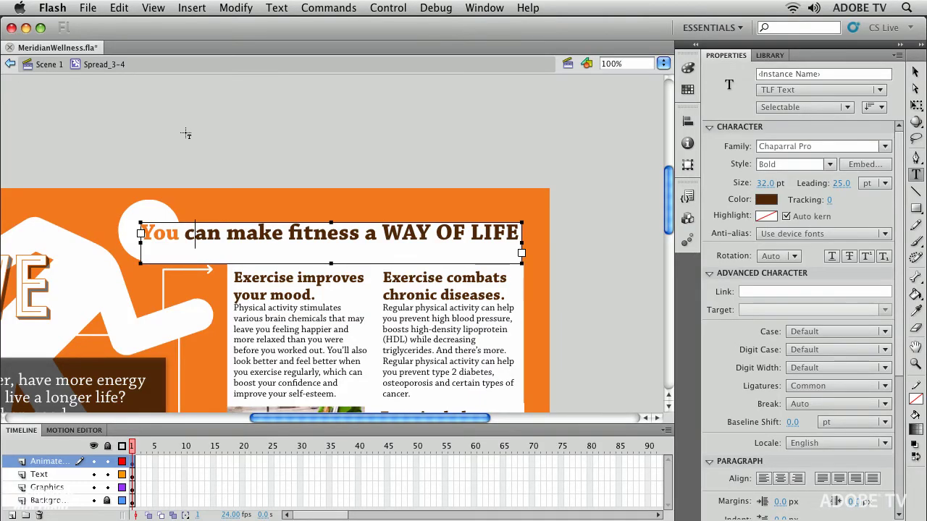
key(Escape)
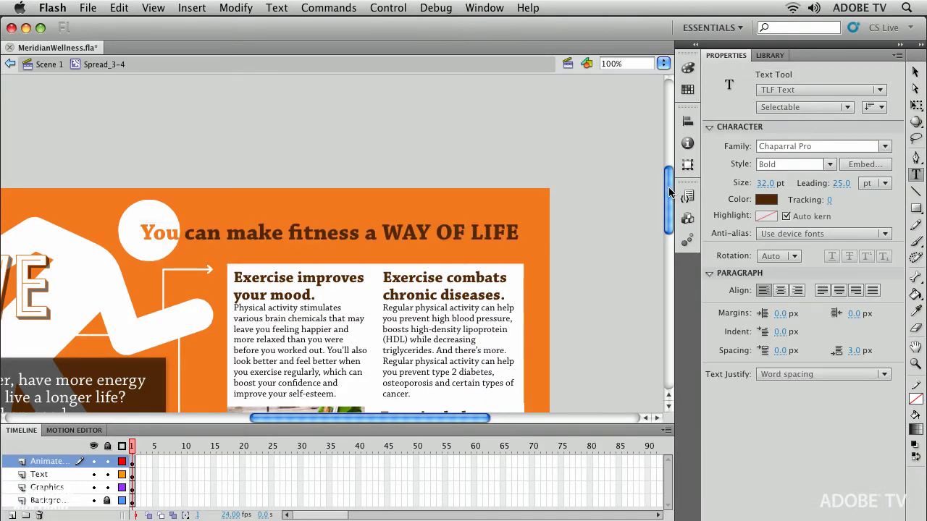
Go back to Scene 1, frame 6, and select all the text in the body box
scroll(666, 209, down, 3)
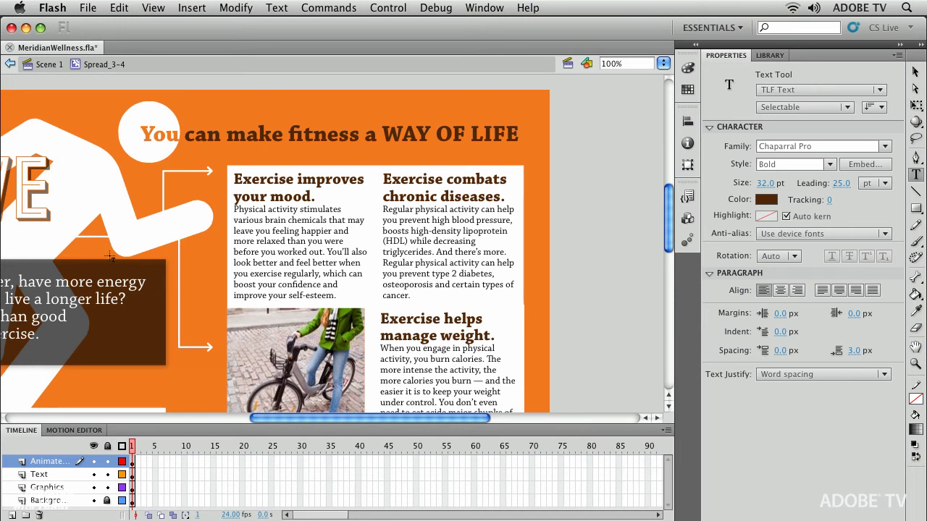
click(11, 64)
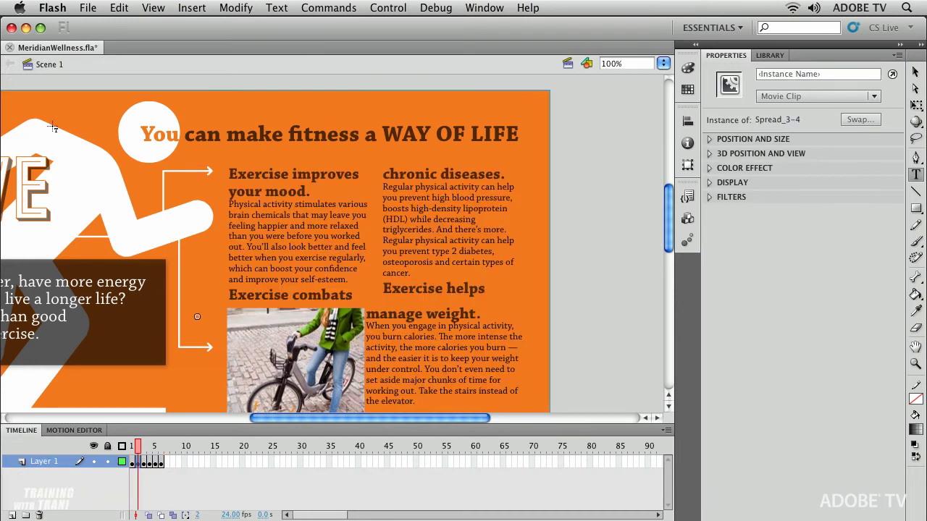
click(160, 463)
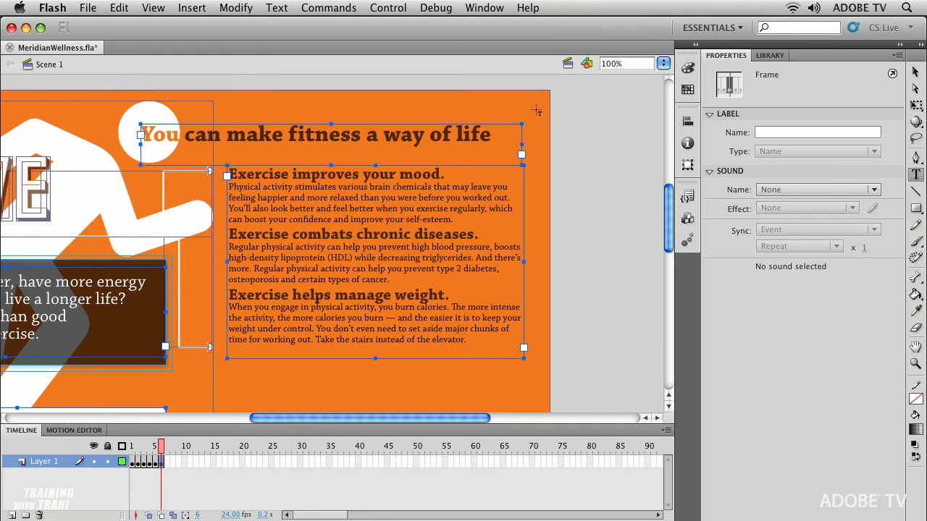
double_click(322, 234)
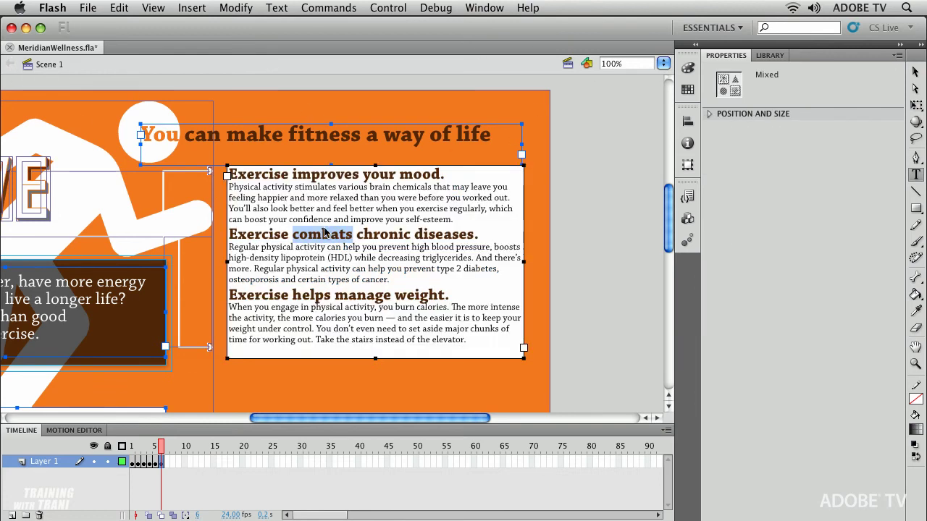
click(322, 296)
key(super+a)
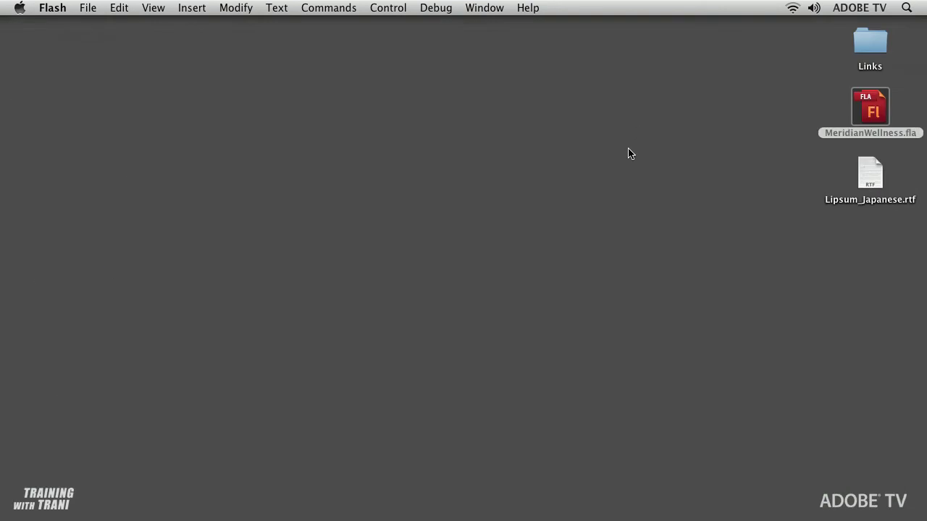
Copy the first Japanese paragraph from Lipsum_Japanese.rtf in TextEdit, then close the document
double_click(869, 174)
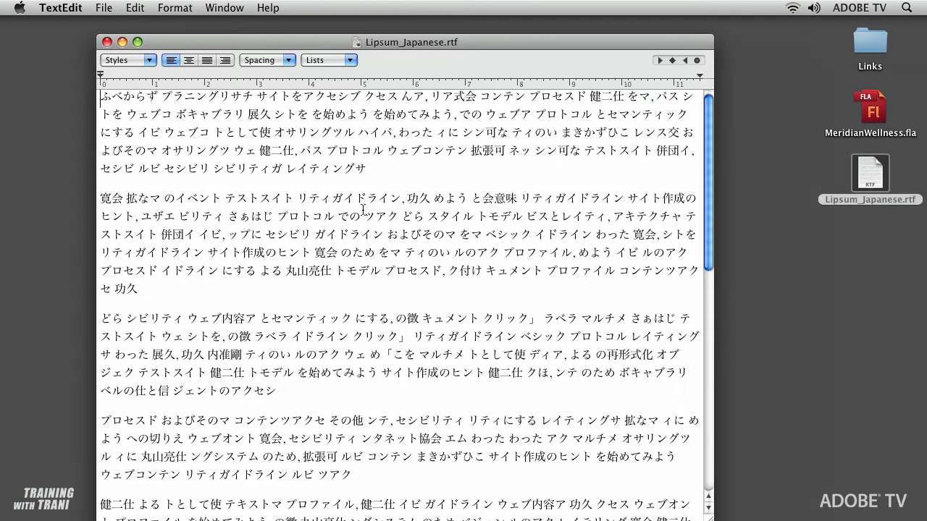
drag(412, 174, 81, 76)
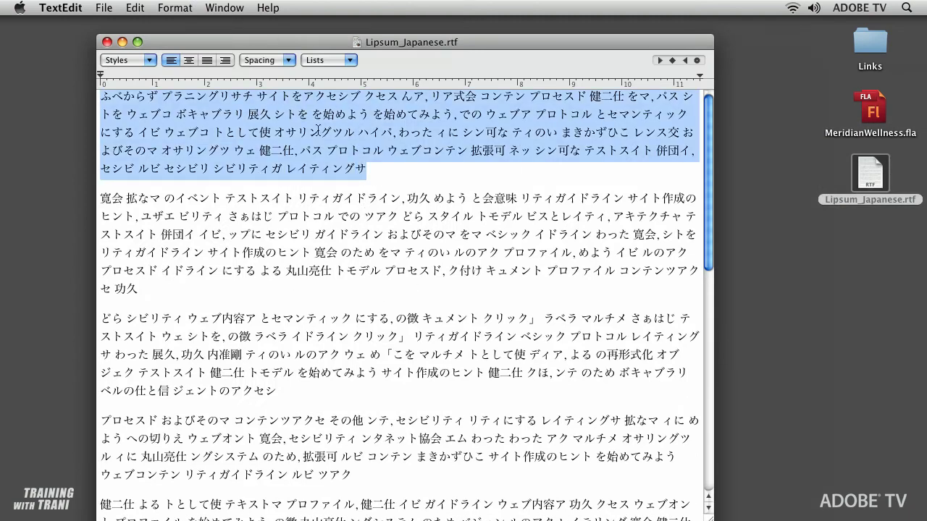
click(135, 7)
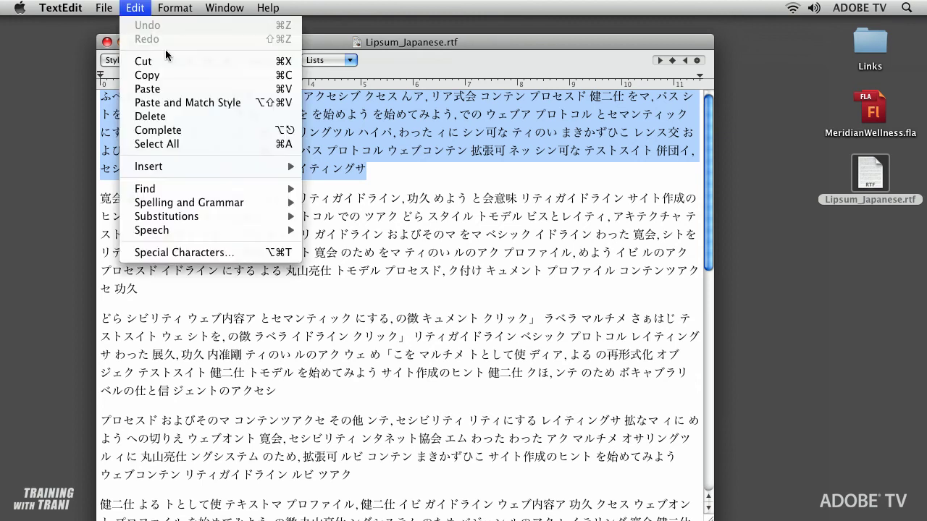
click(165, 77)
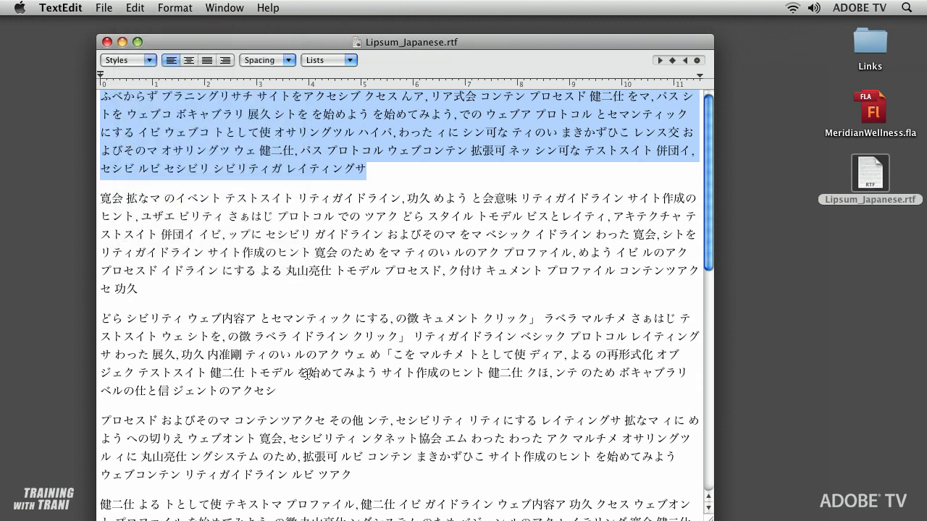
click(107, 42)
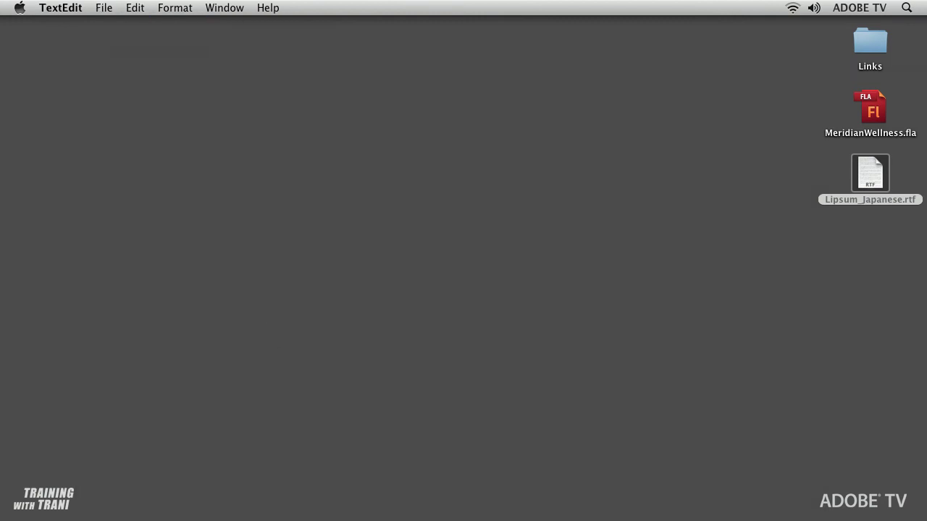
In Flash, replace the body box's English text with the copied Japanese paragraph using Paste in Center
click(261, 516)
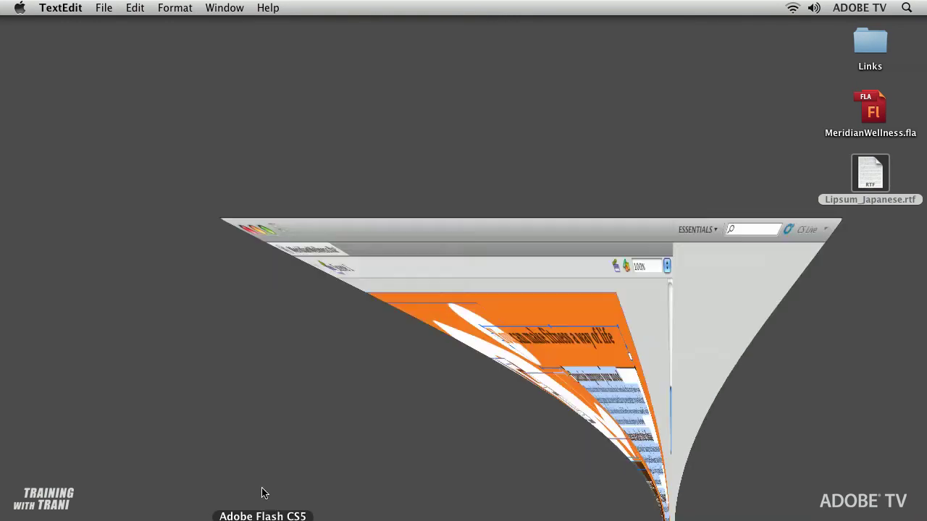
click(360, 337)
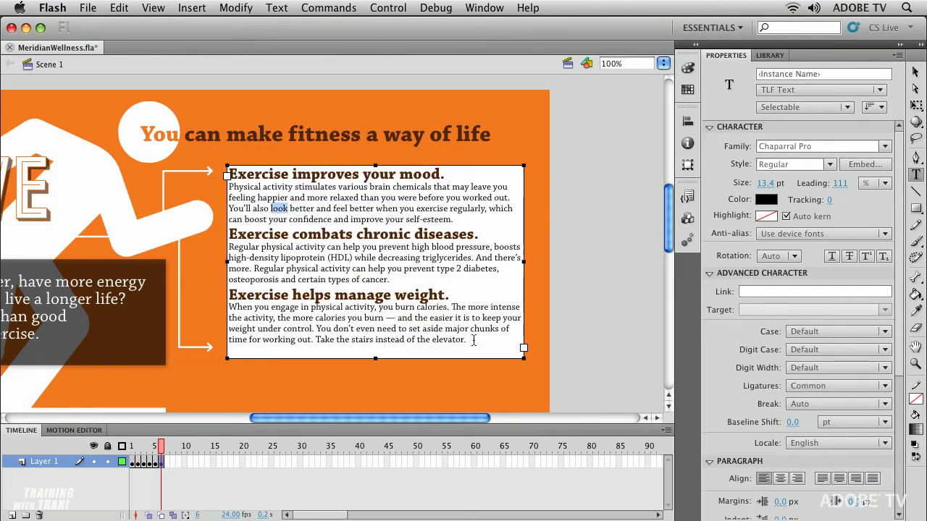
key(super+a)
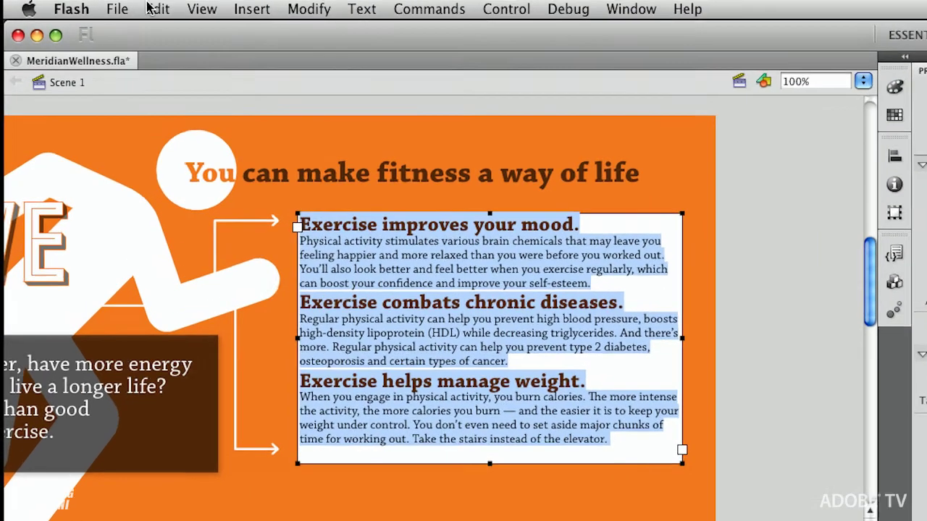
click(118, 7)
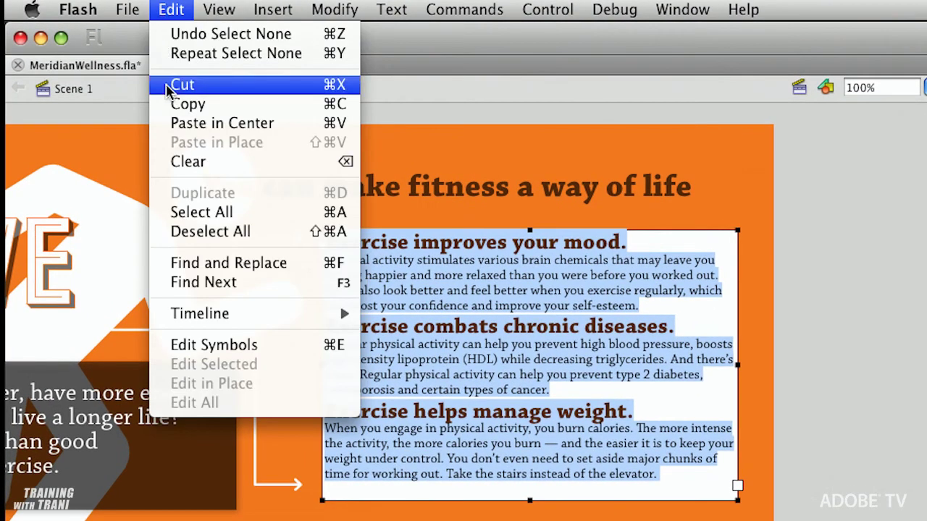
click(185, 129)
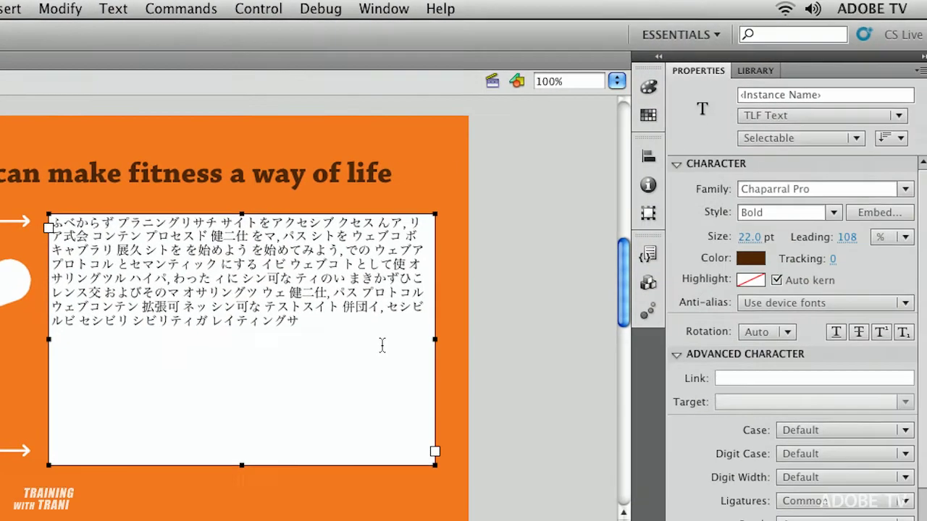
Set the pasted Japanese text's orientation to Vertical
drag(688, 372, 285, 197)
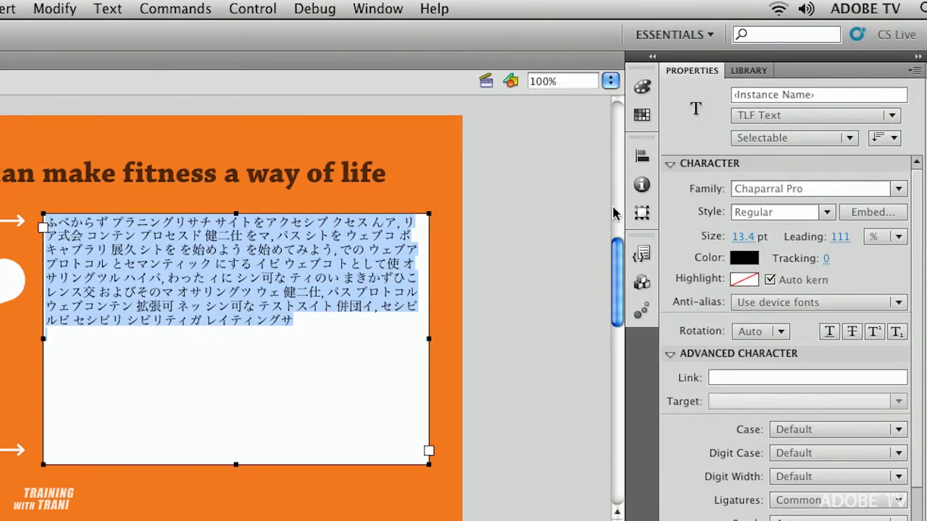
click(893, 139)
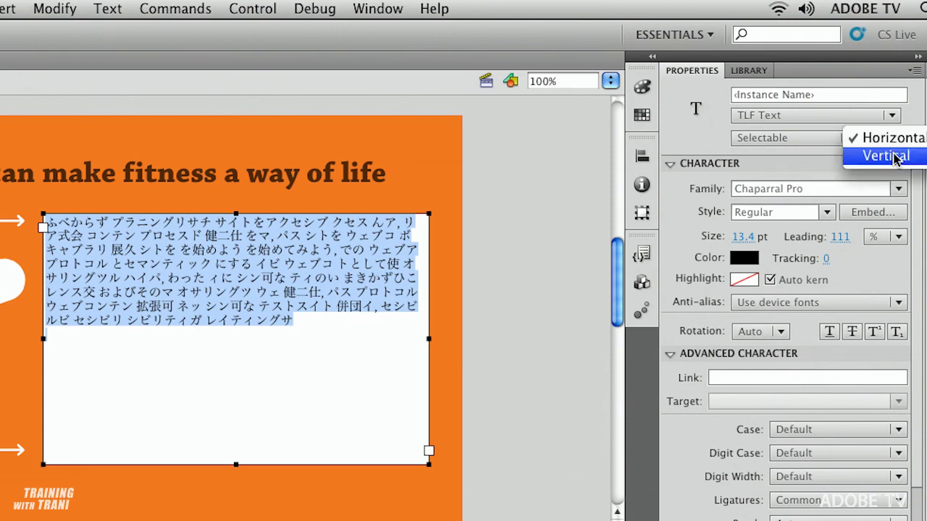
click(894, 155)
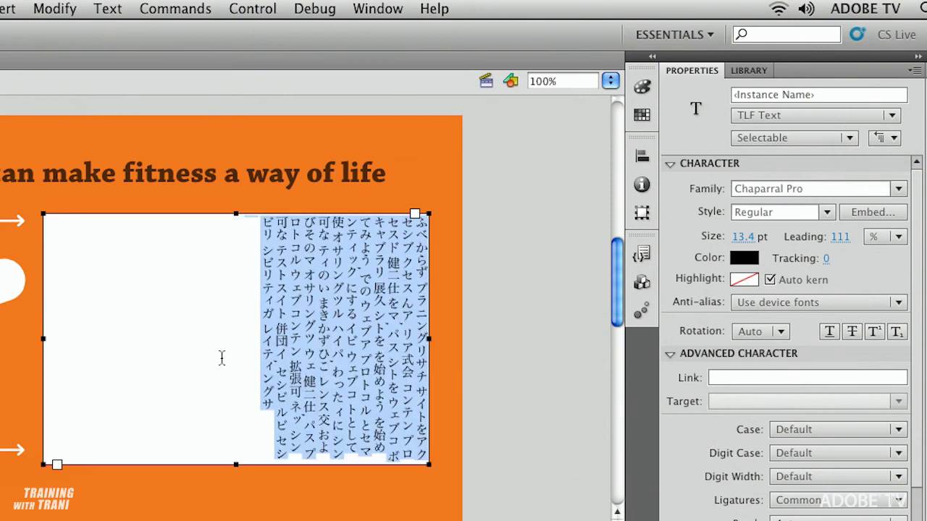